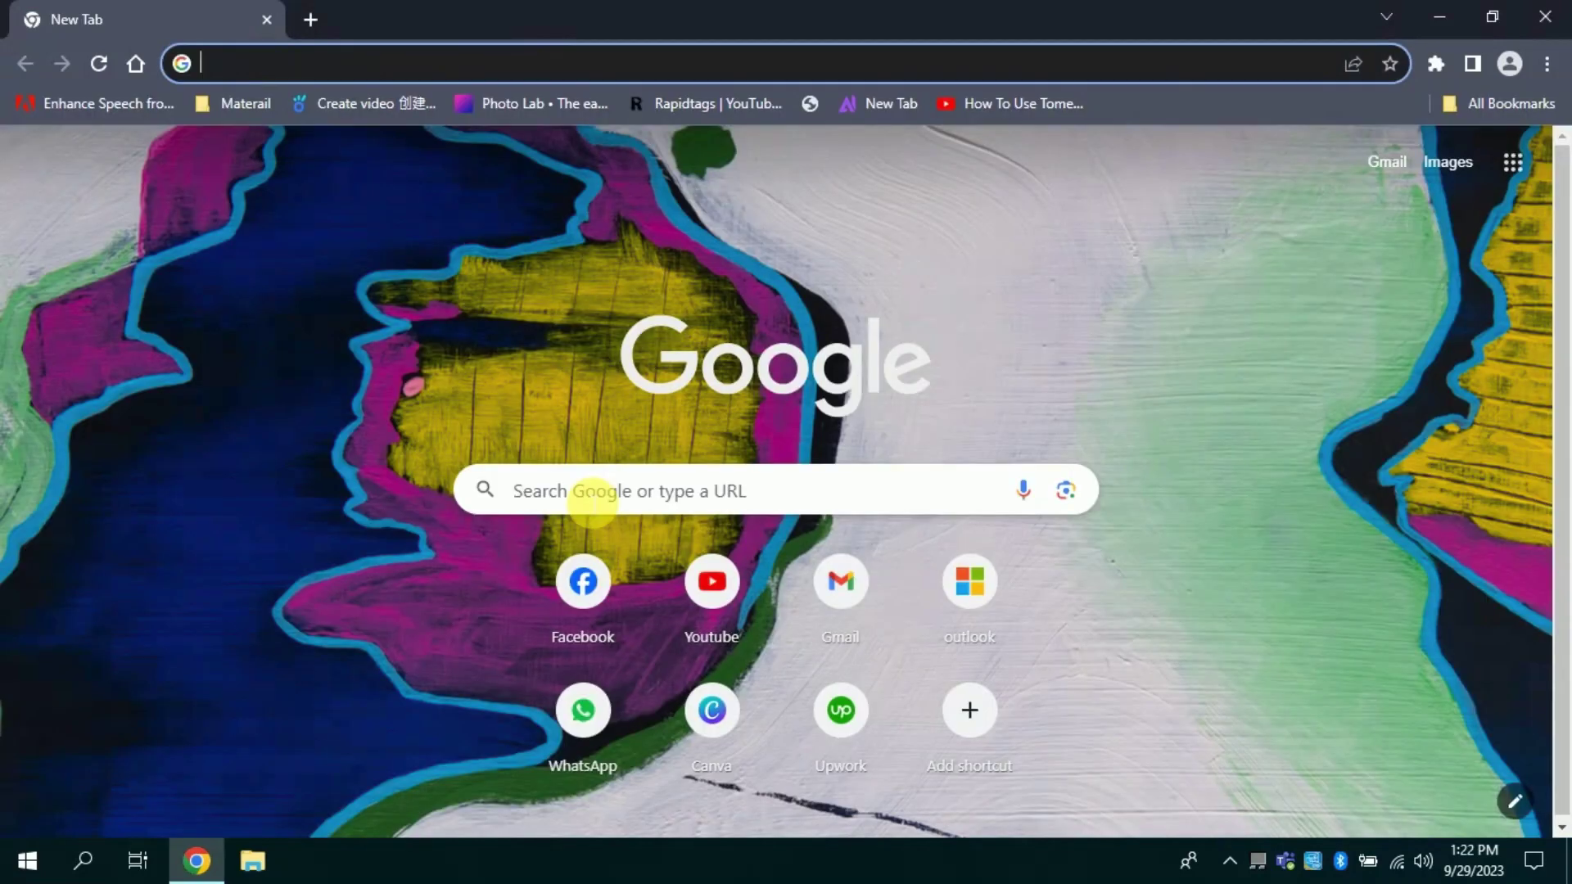
Search Google for 'chatpdf' by picking the suggestion after typing 'Cha'.
{"action": "left_click", "coordinate": [591, 497]}
{"action": "type", "text": "C"}
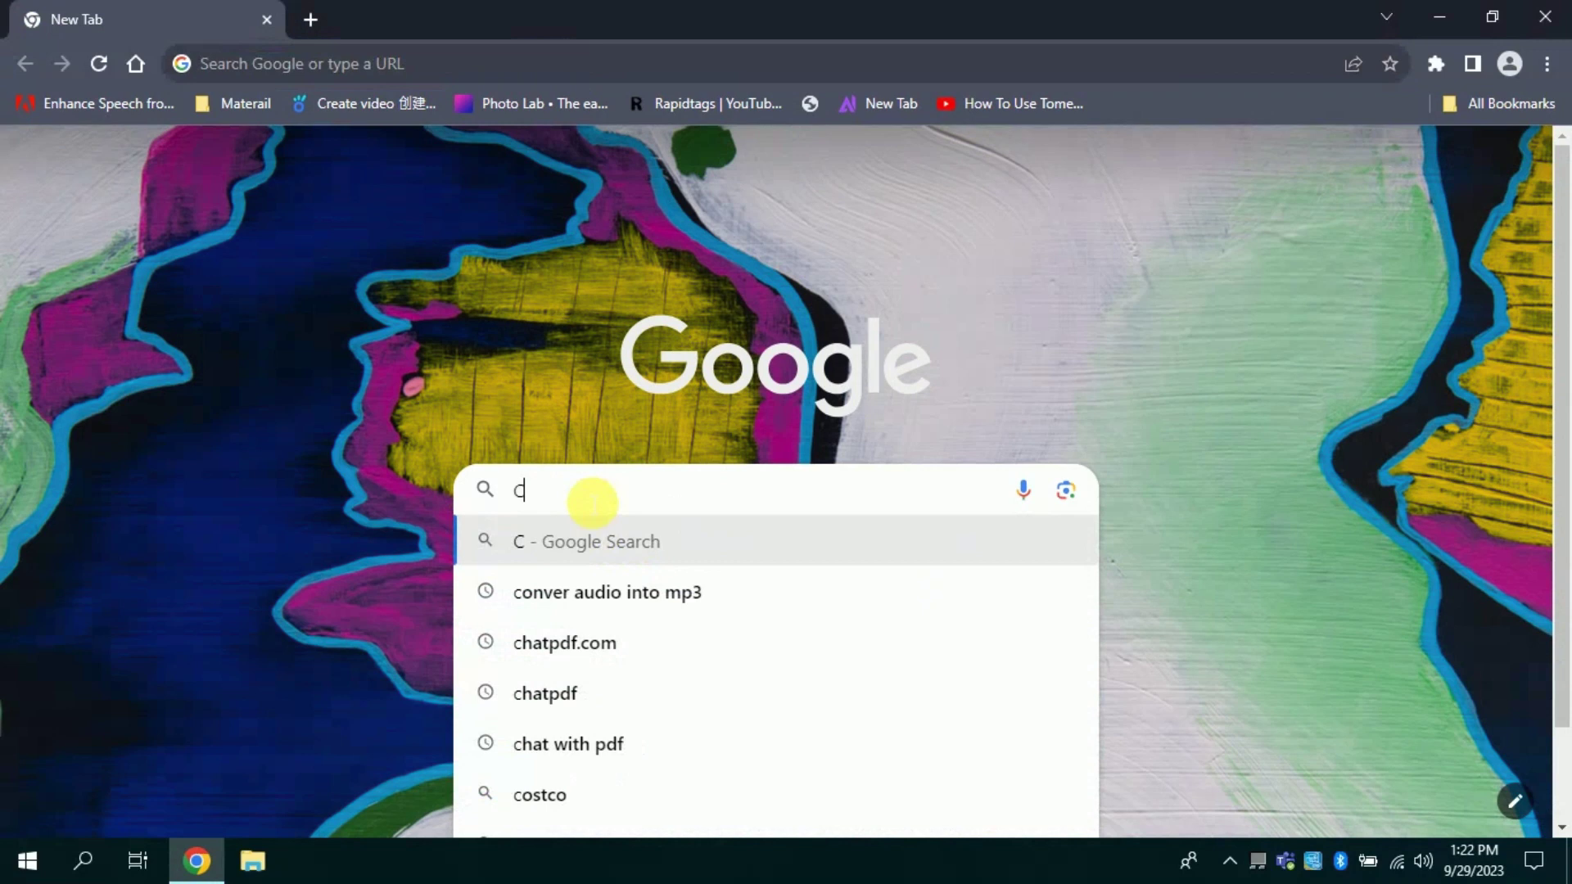
{"action": "type", "text": "hatpdf.com"}
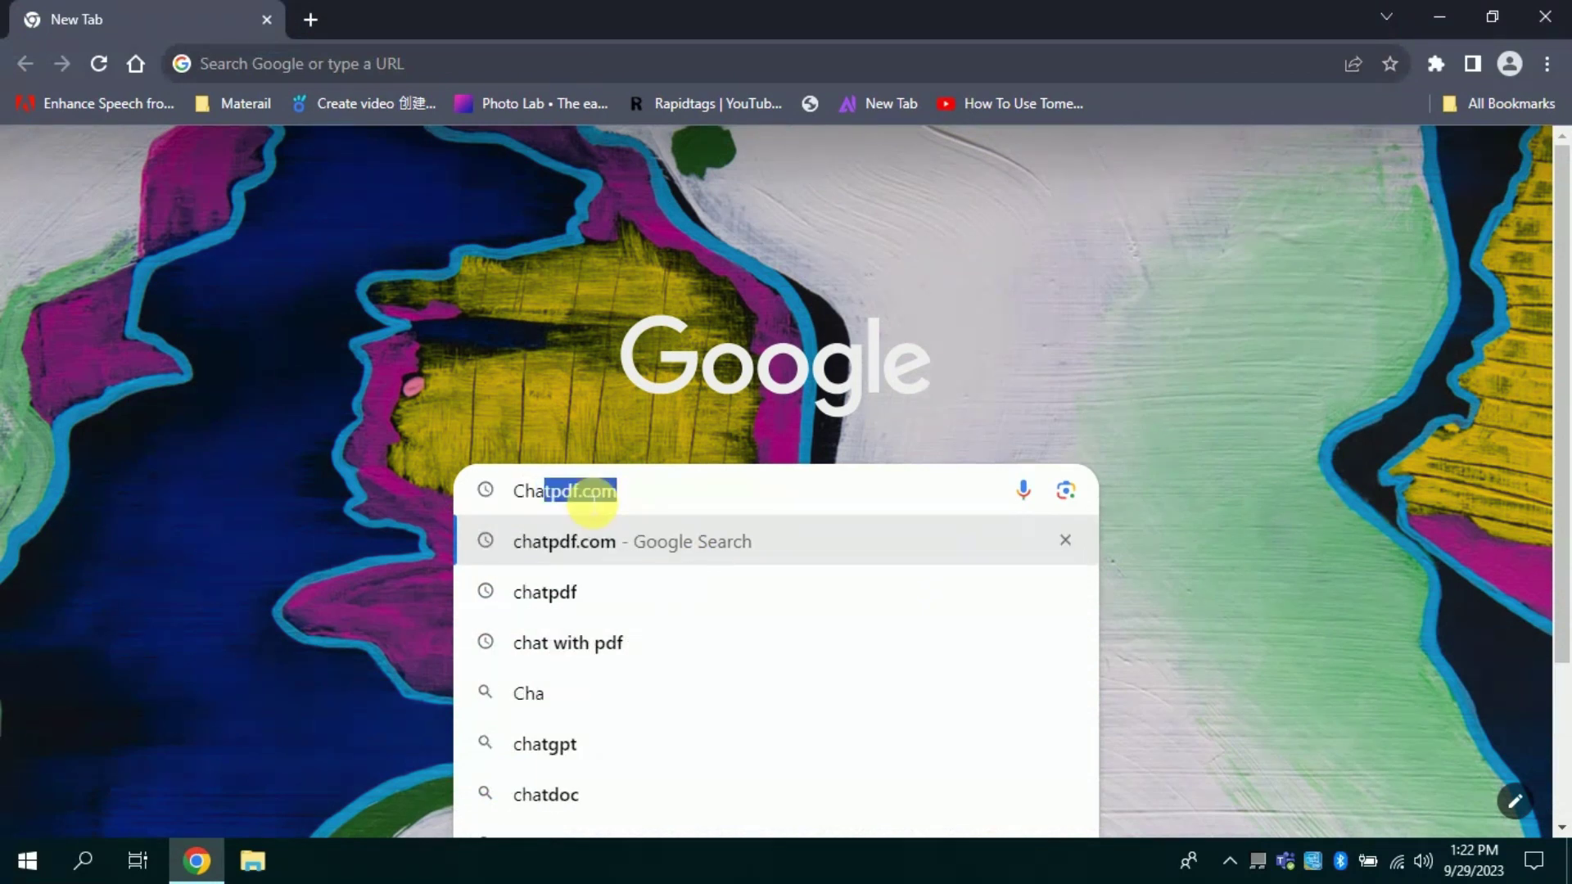
{"action": "left_click", "coordinate": [584, 595]}
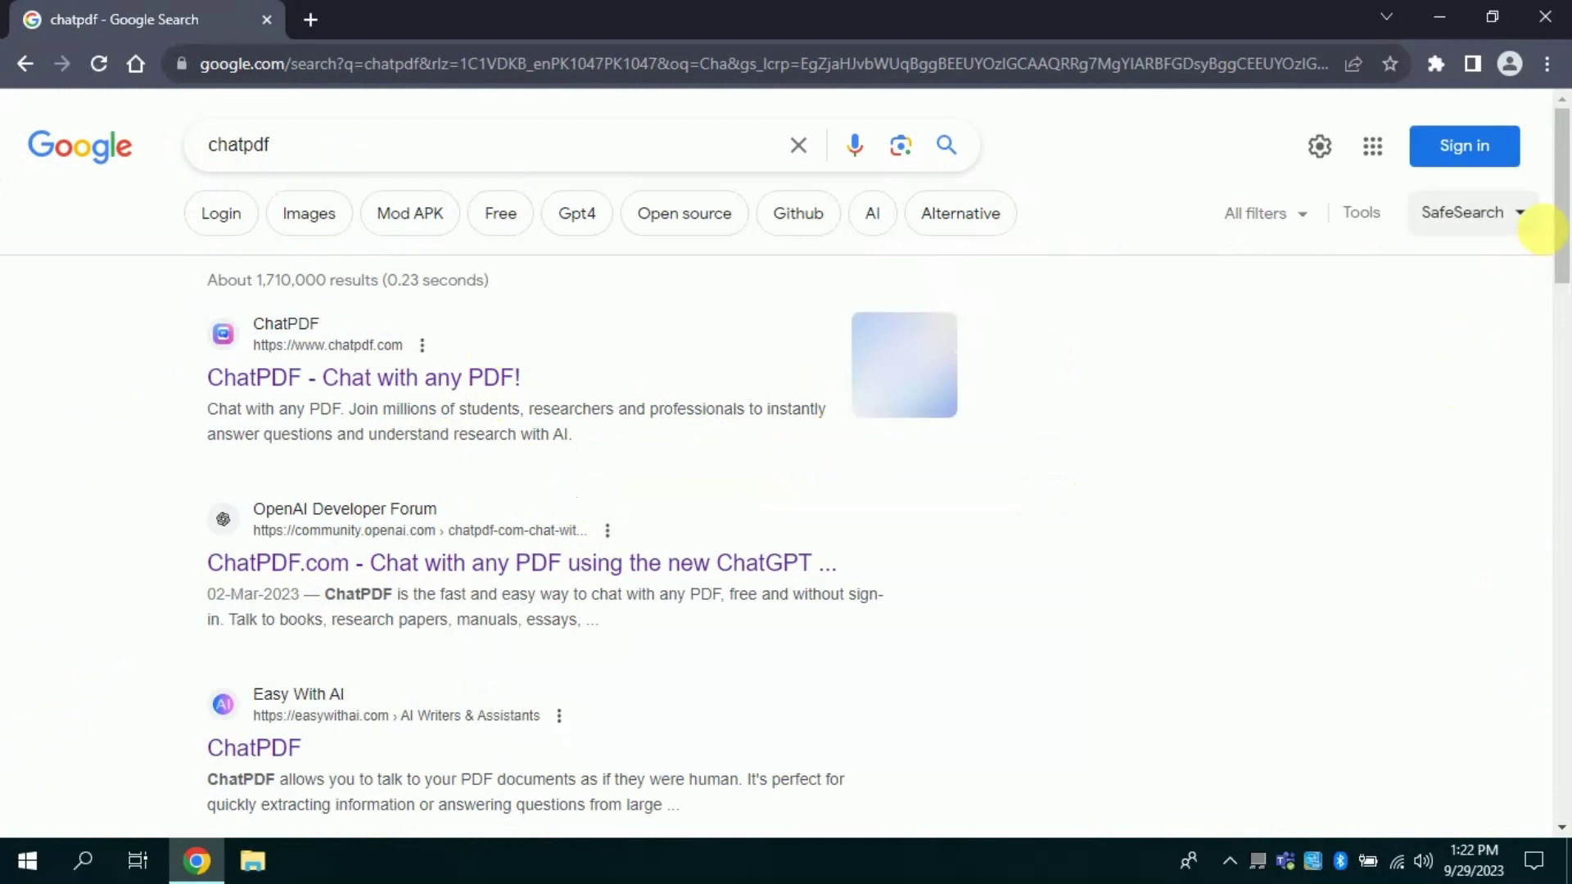
{"action": "mouse_move", "coordinate": [1562, 242]}
{"action": "left_mouse_down"}
{"action": "mouse_move", "coordinate": [1564, 304]}
{"action": "mouse_move", "coordinate": [1565, 224]}
{"action": "left_mouse_up"}
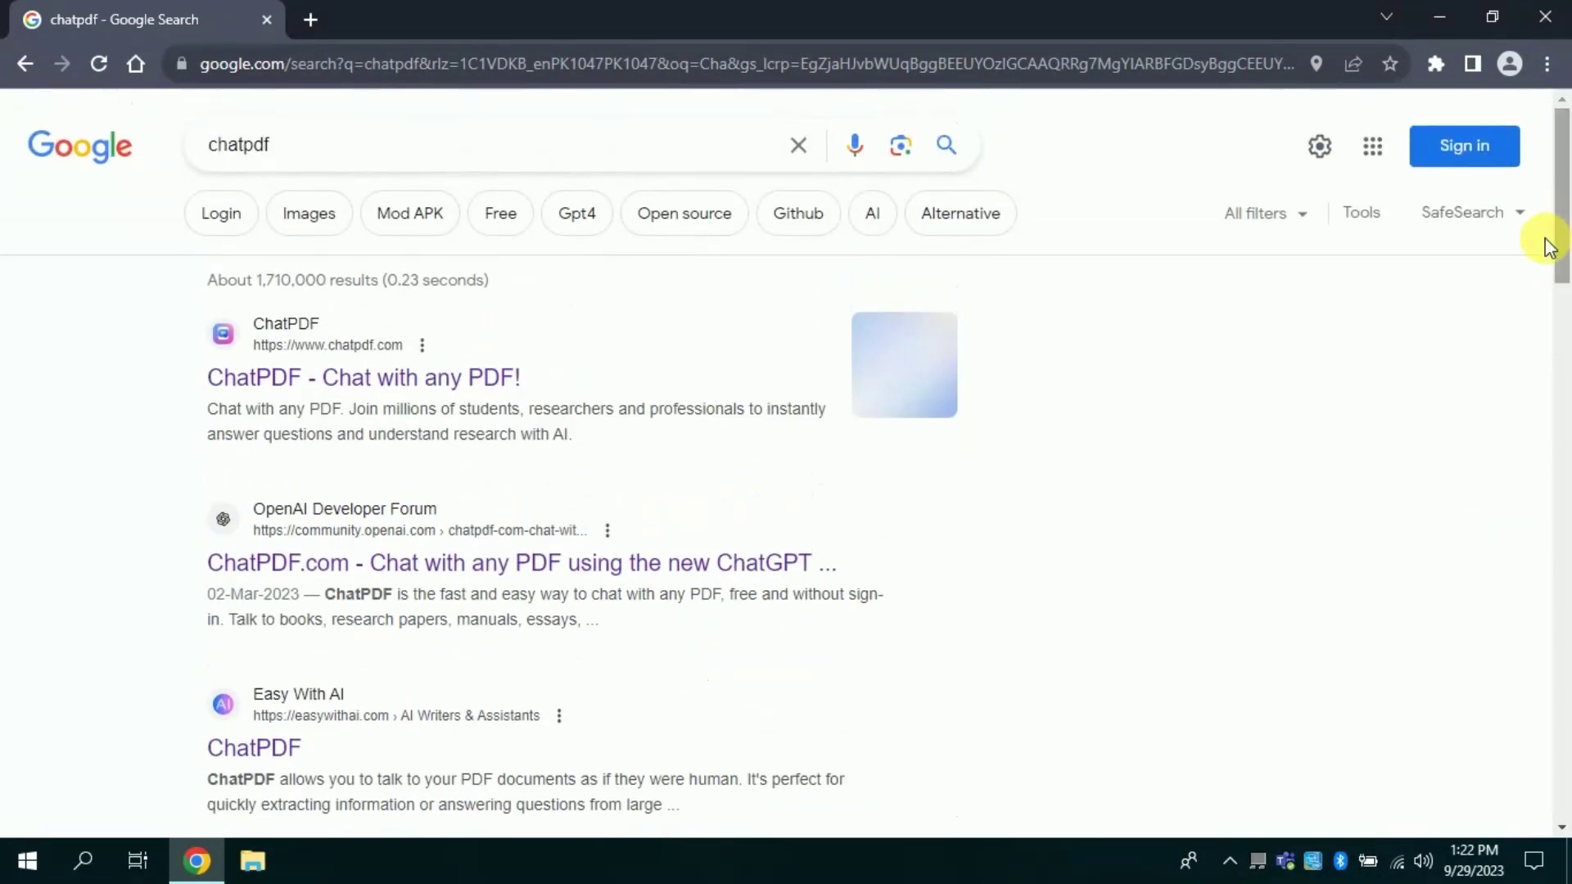
Open the ChatPDF forum thread and highlight the post's opening and 'easy way to chat' phrase.
{"action": "left_click", "coordinate": [361, 565]}
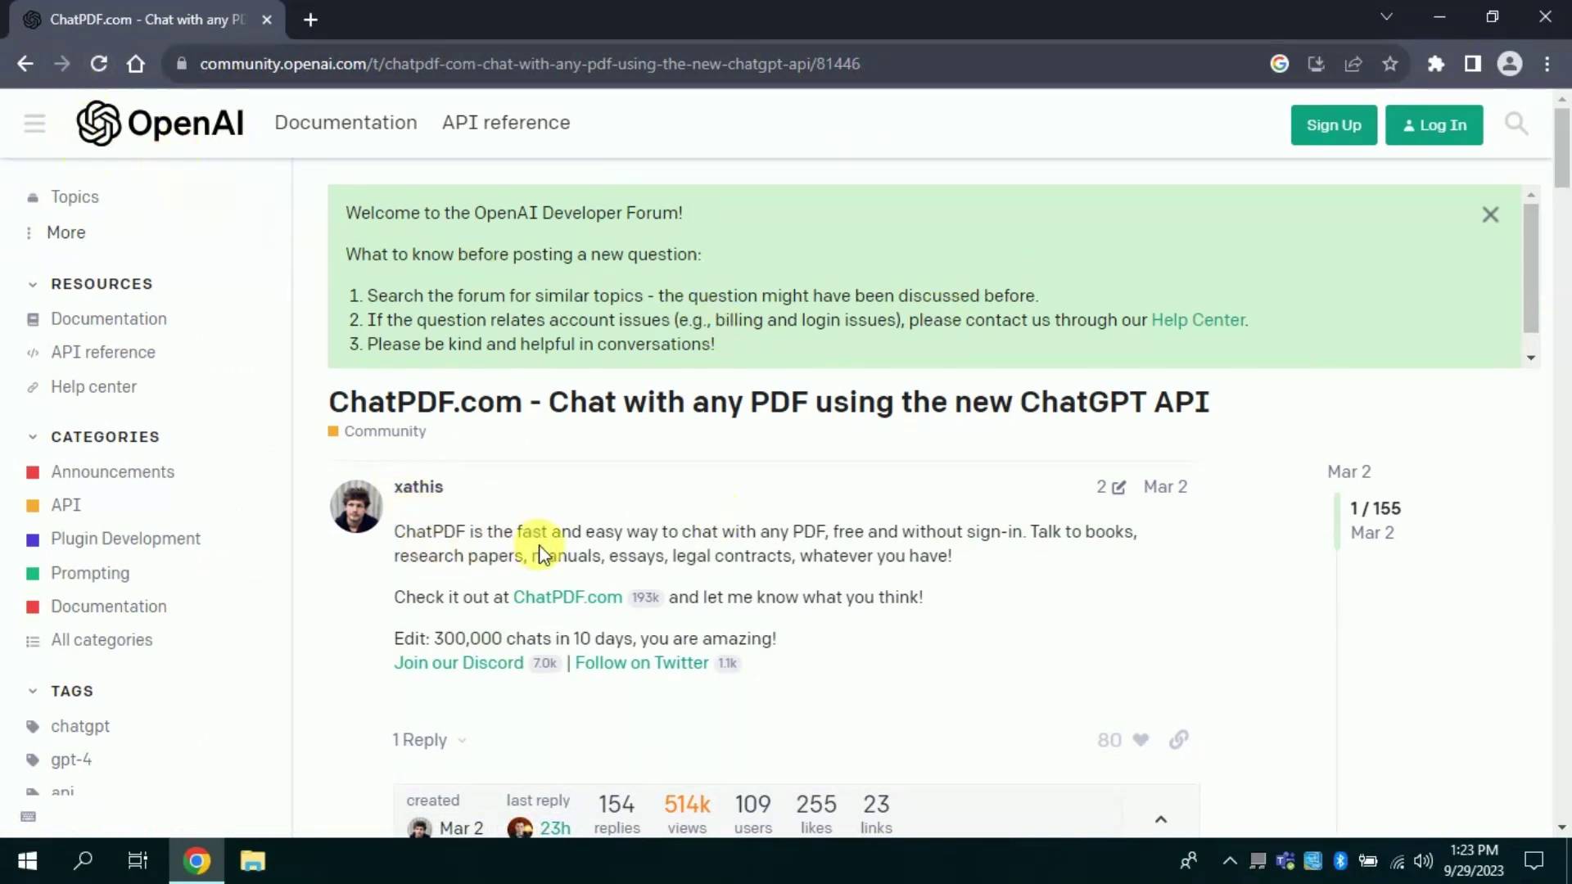
{"action": "left_click_drag", "start_coordinate": [403, 540], "coordinate": [490, 539]}
{"action": "left_click_drag", "start_coordinate": [585, 540], "coordinate": [980, 545]}
Clear the highlights and follow the post's link to ChatPDF.com.
{"action": "left_click", "coordinate": [866, 541]}
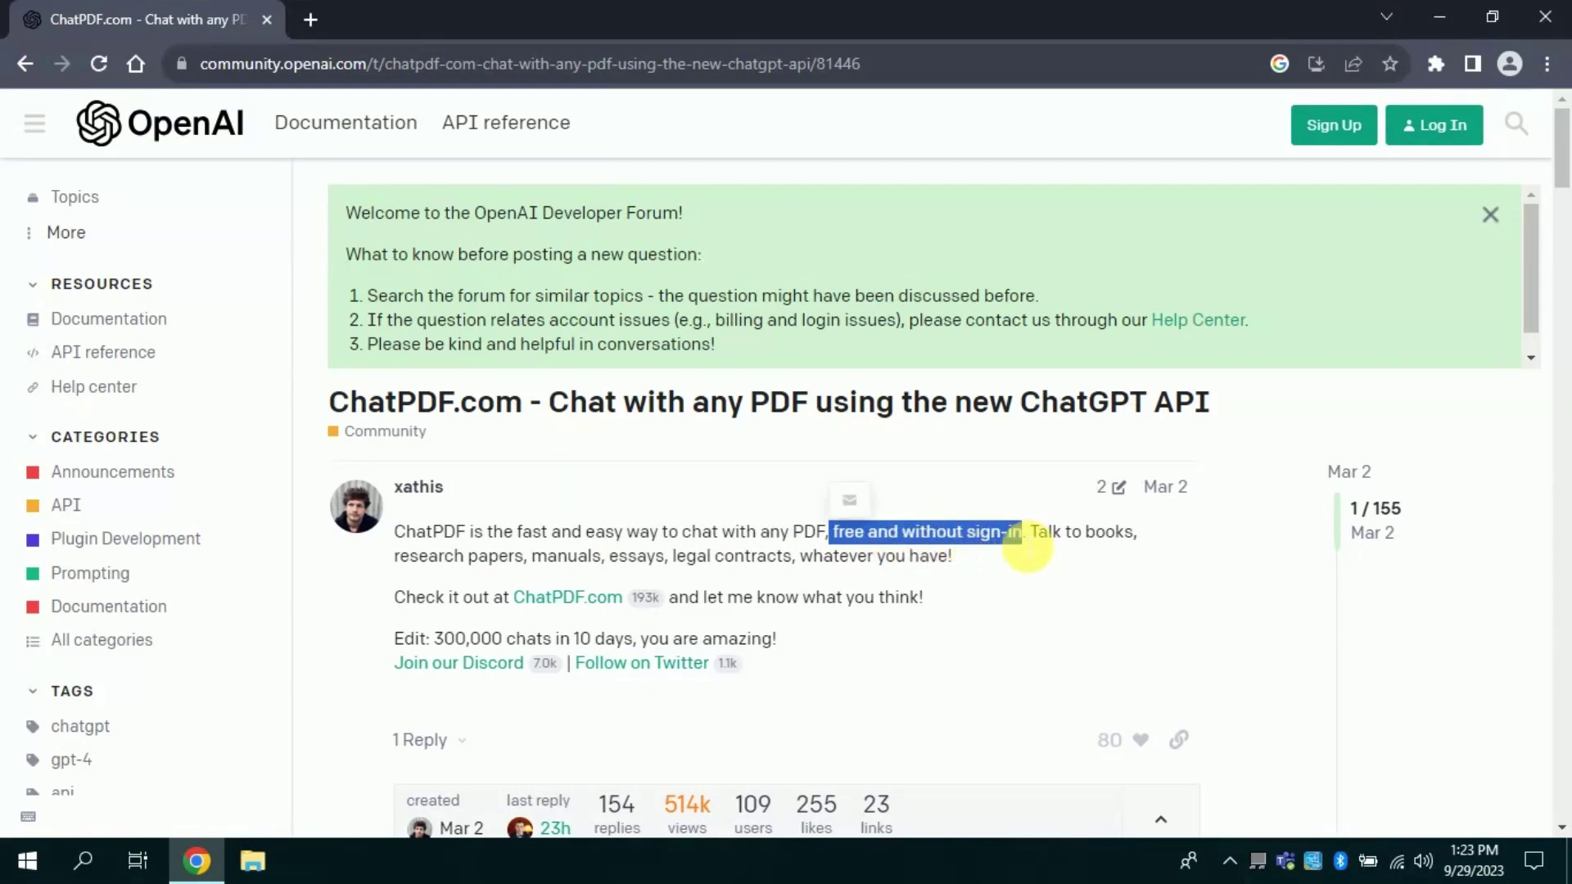
{"action": "left_click", "coordinate": [1023, 547]}
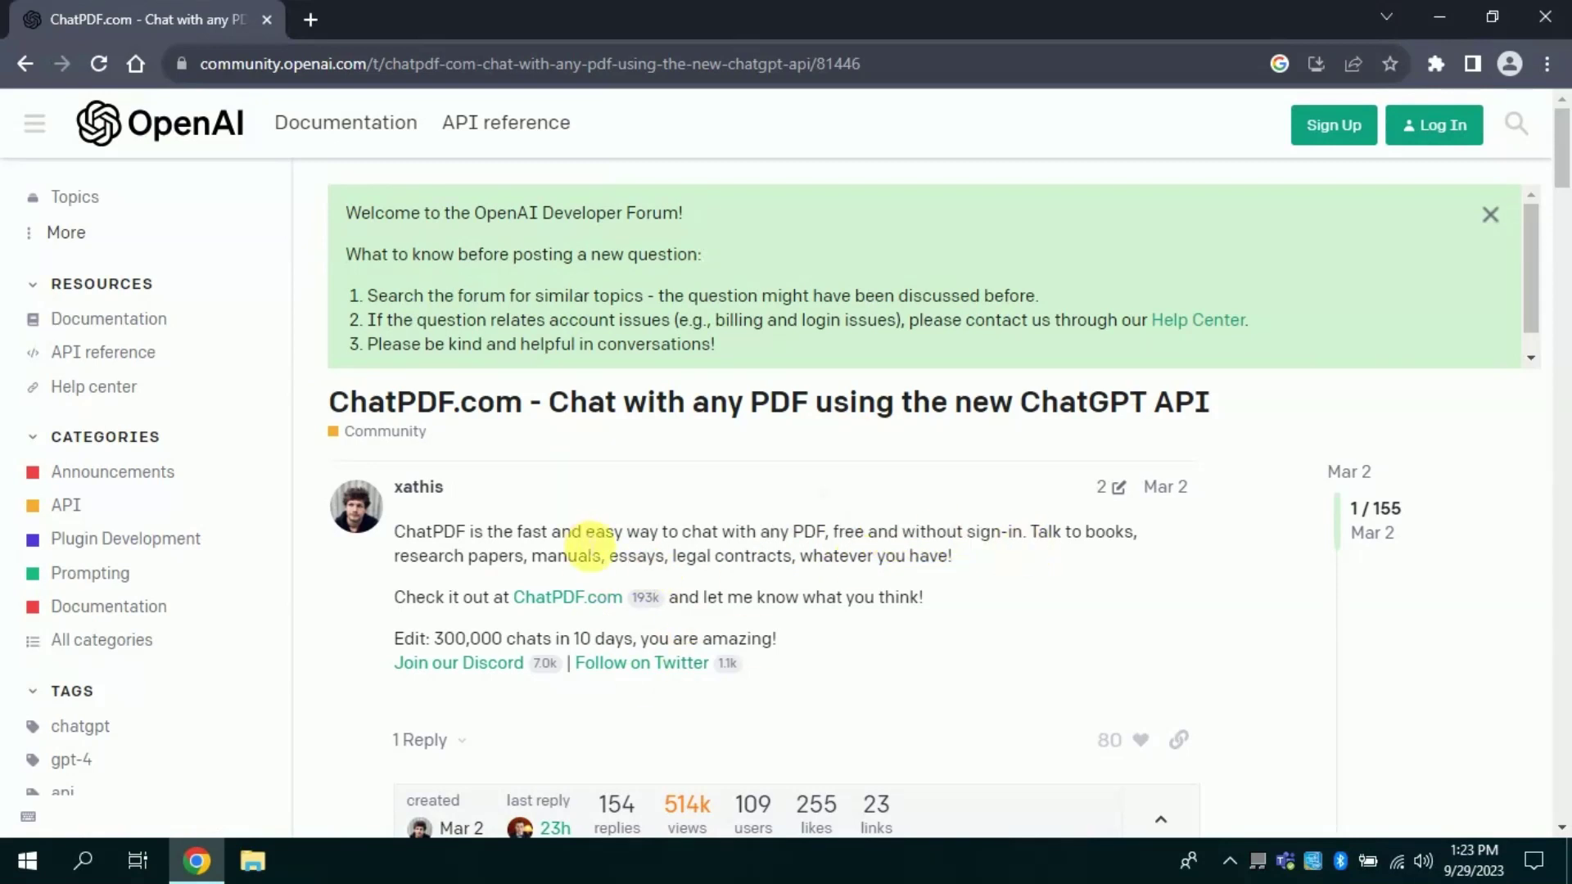
{"action": "left_click", "coordinate": [570, 608]}
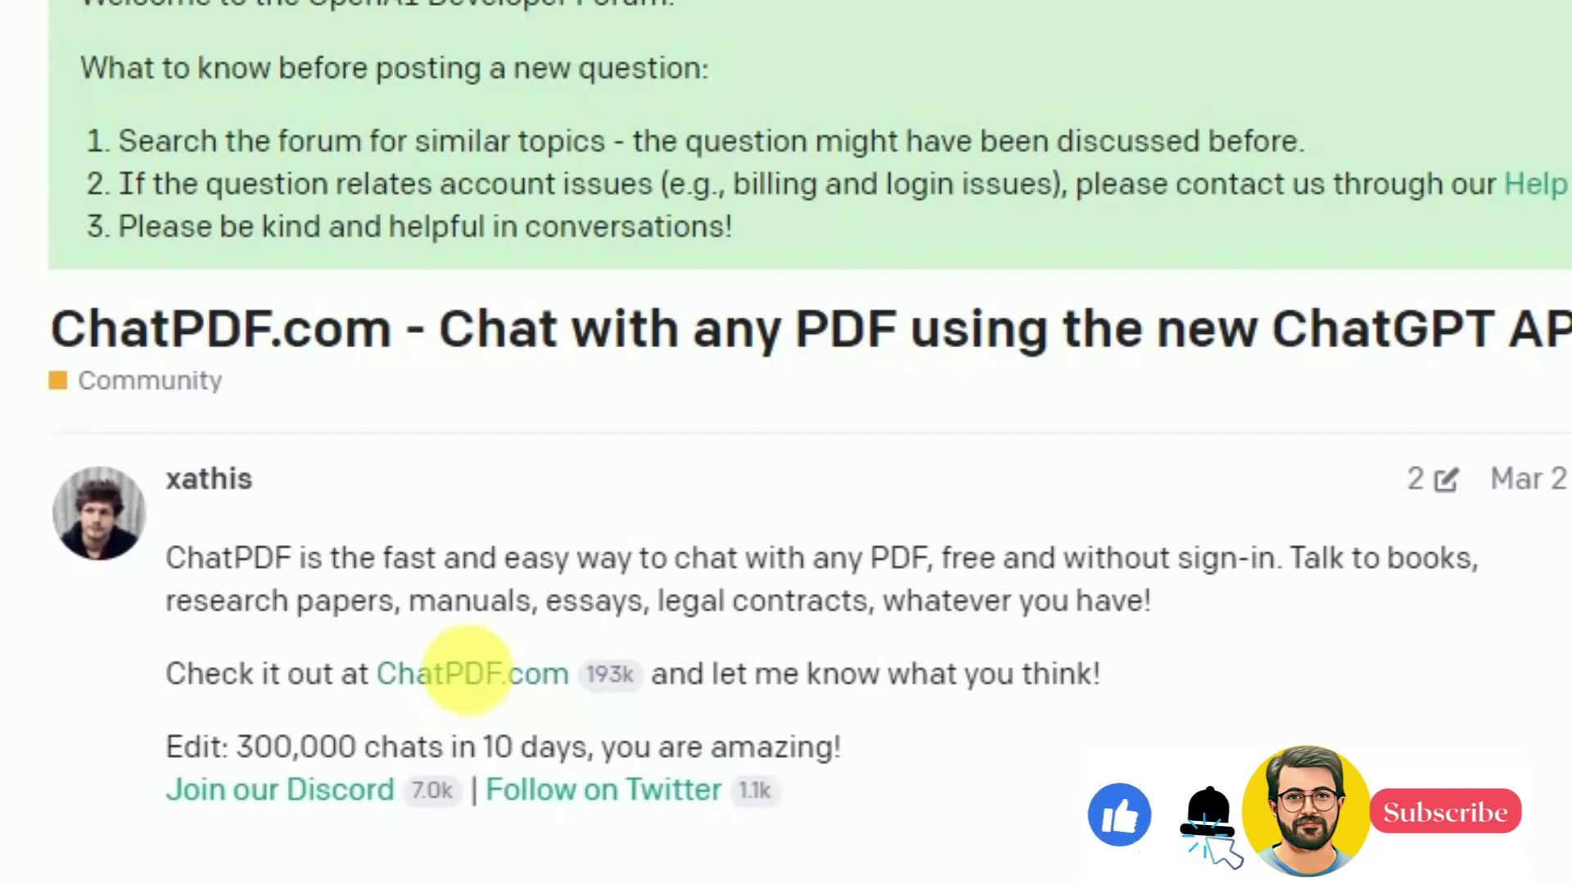
Return to the Google results and open the official 'ChatPDF - Chat with any PDF!' site.
{"action": "left_click", "coordinate": [466, 672]}
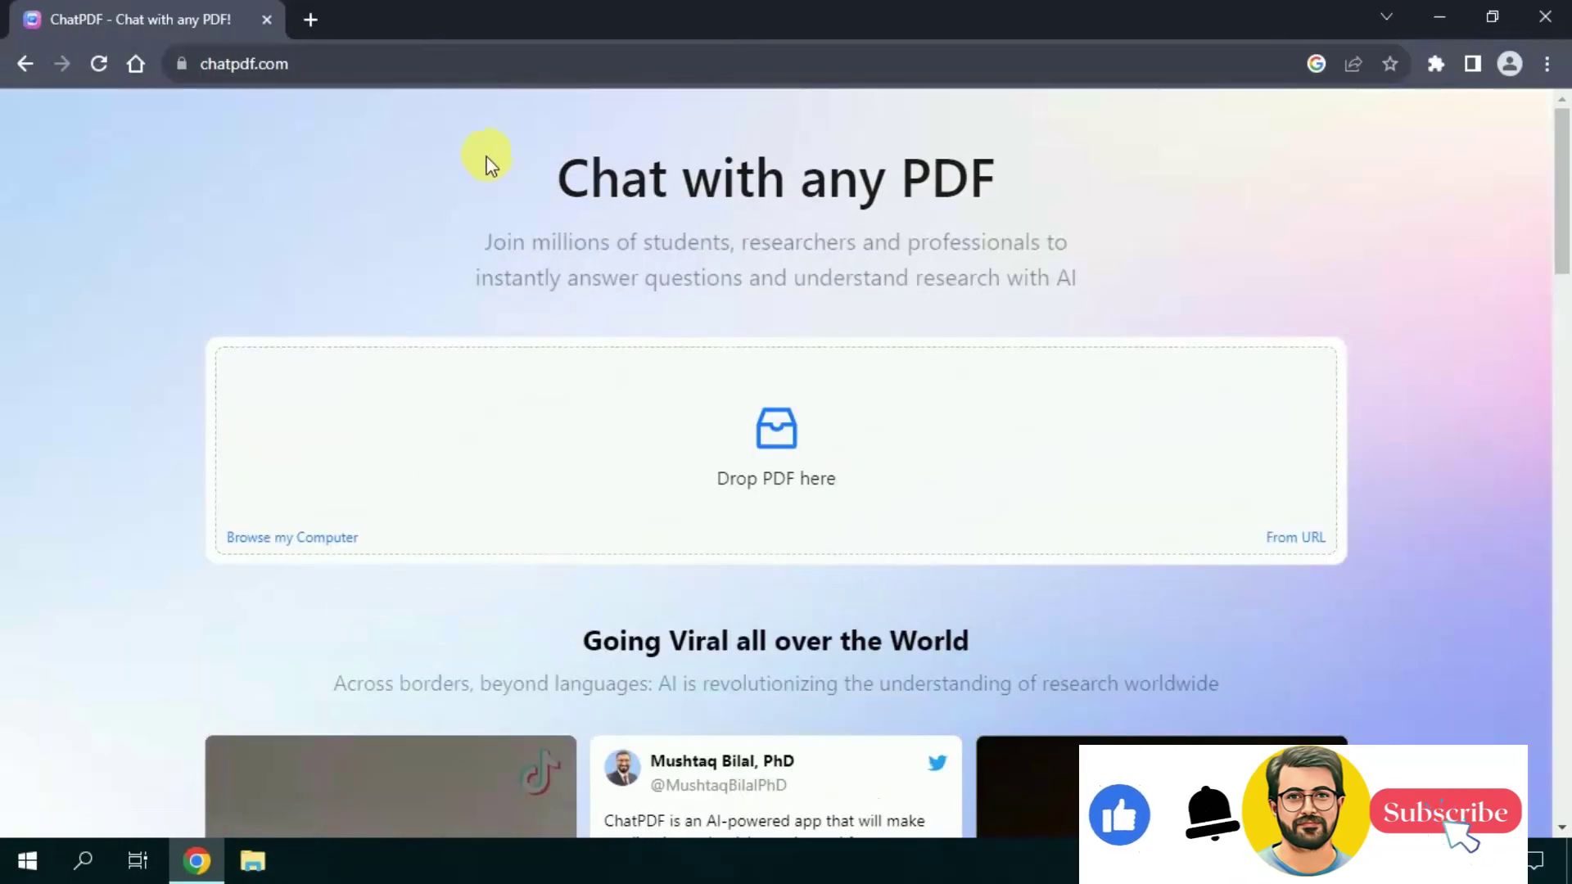
{"action": "left_click", "coordinate": [24, 65]}
{"action": "left_click", "coordinate": [25, 65]}
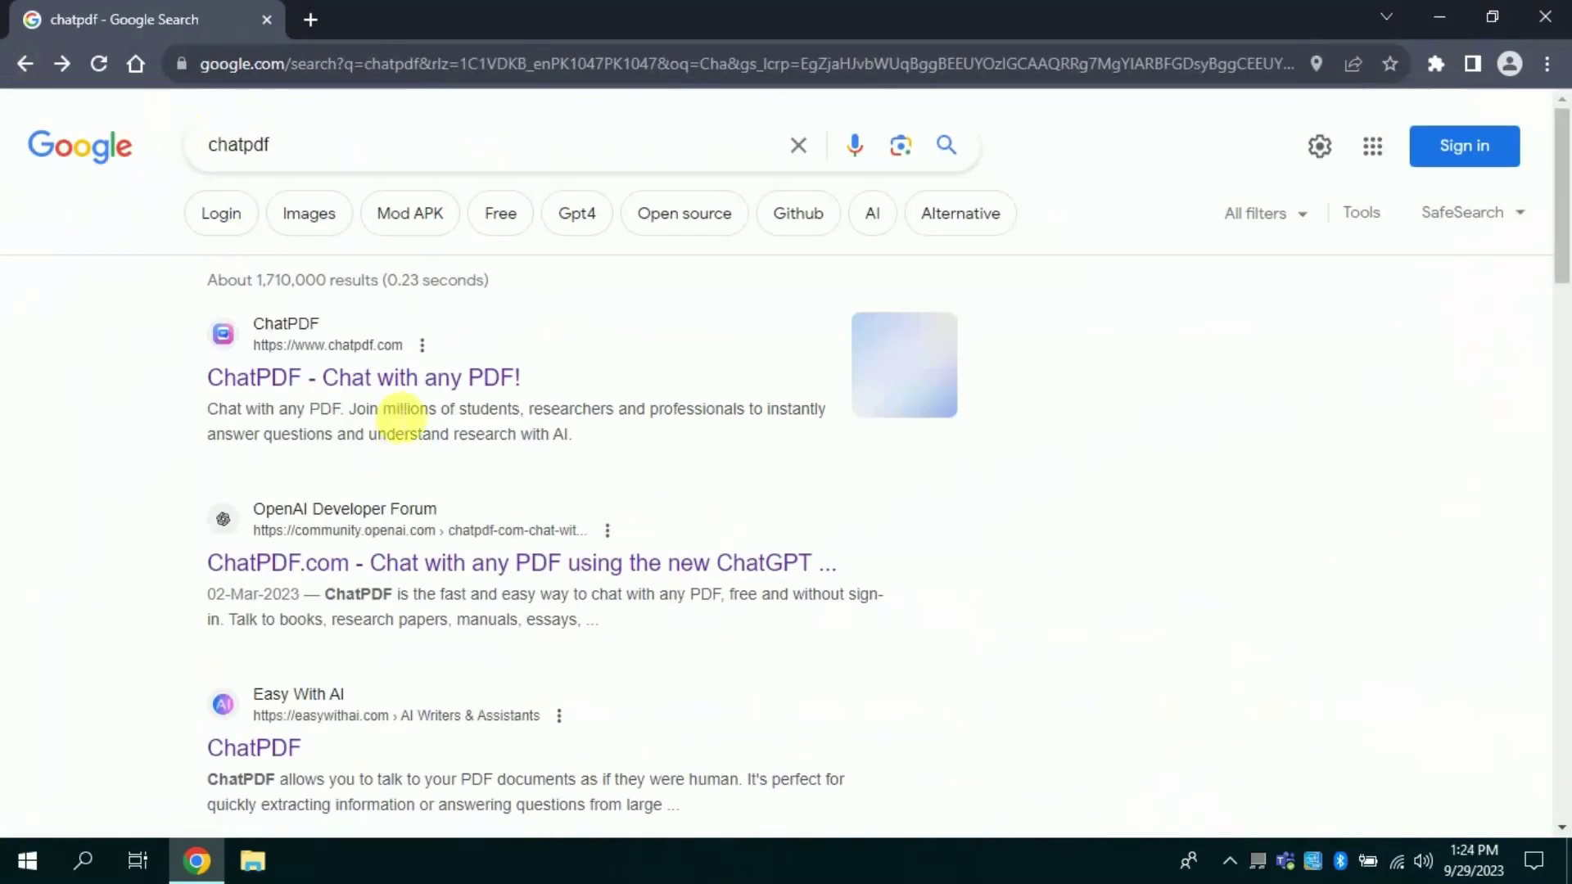
{"action": "scroll", "coordinate": [405, 368], "scroll_direction": "down", "scroll_amount": 1}
{"action": "scroll", "coordinate": [385, 325], "scroll_direction": "up", "scroll_amount": 1}
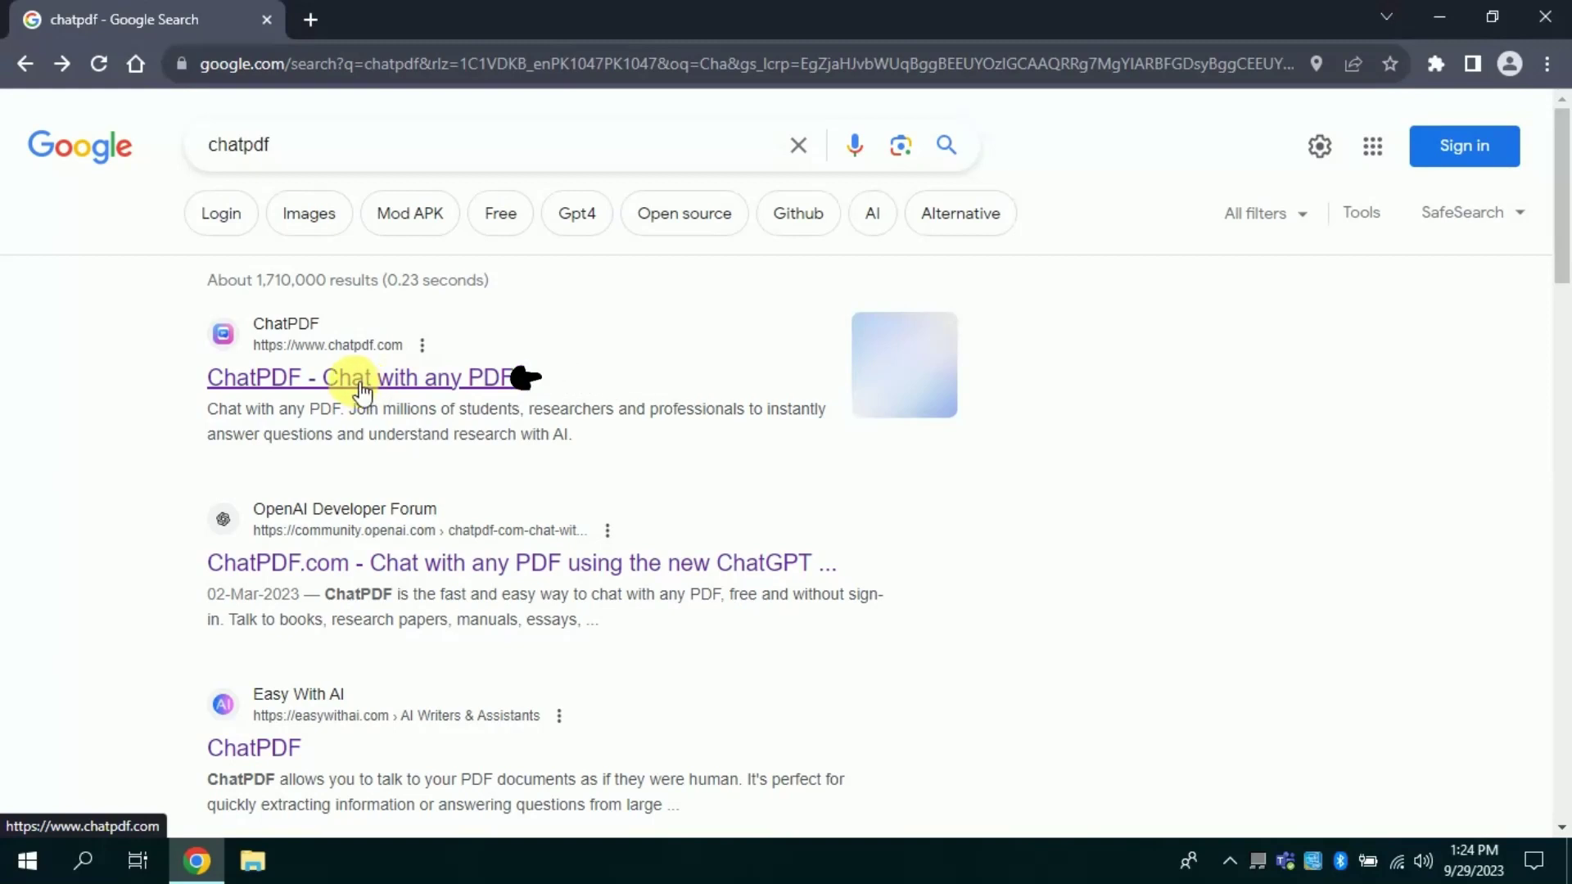
{"action": "left_click", "coordinate": [360, 390]}
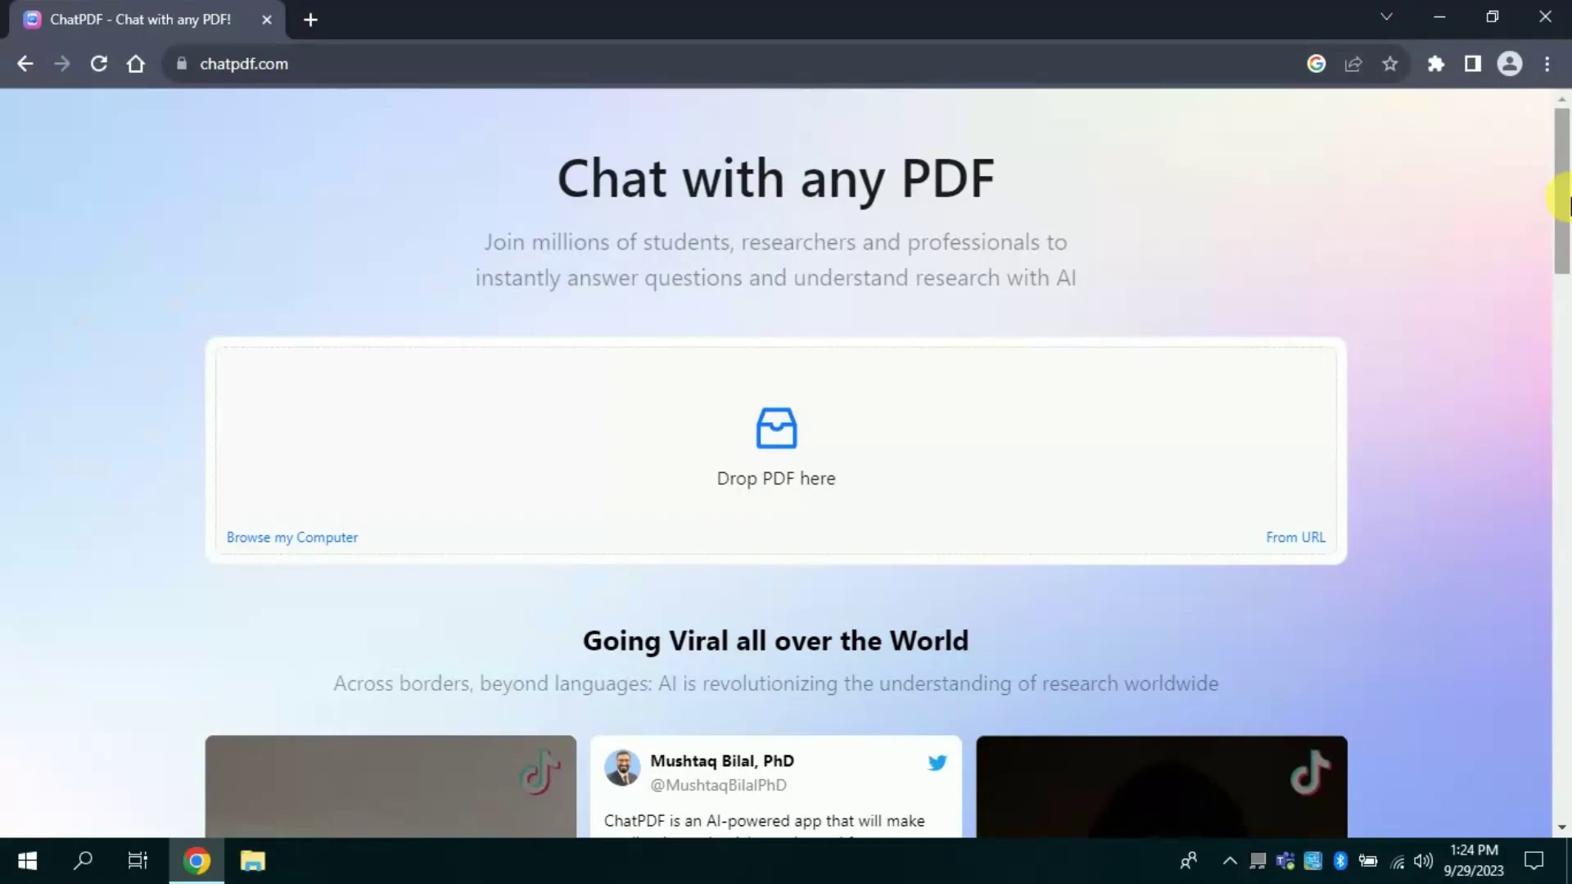
{"action": "mouse_move", "coordinate": [1562, 207]}
{"action": "left_mouse_down"}
{"action": "mouse_move", "coordinate": [1559, 709]}
{"action": "mouse_move", "coordinate": [1567, 181]}
{"action": "left_mouse_up"}
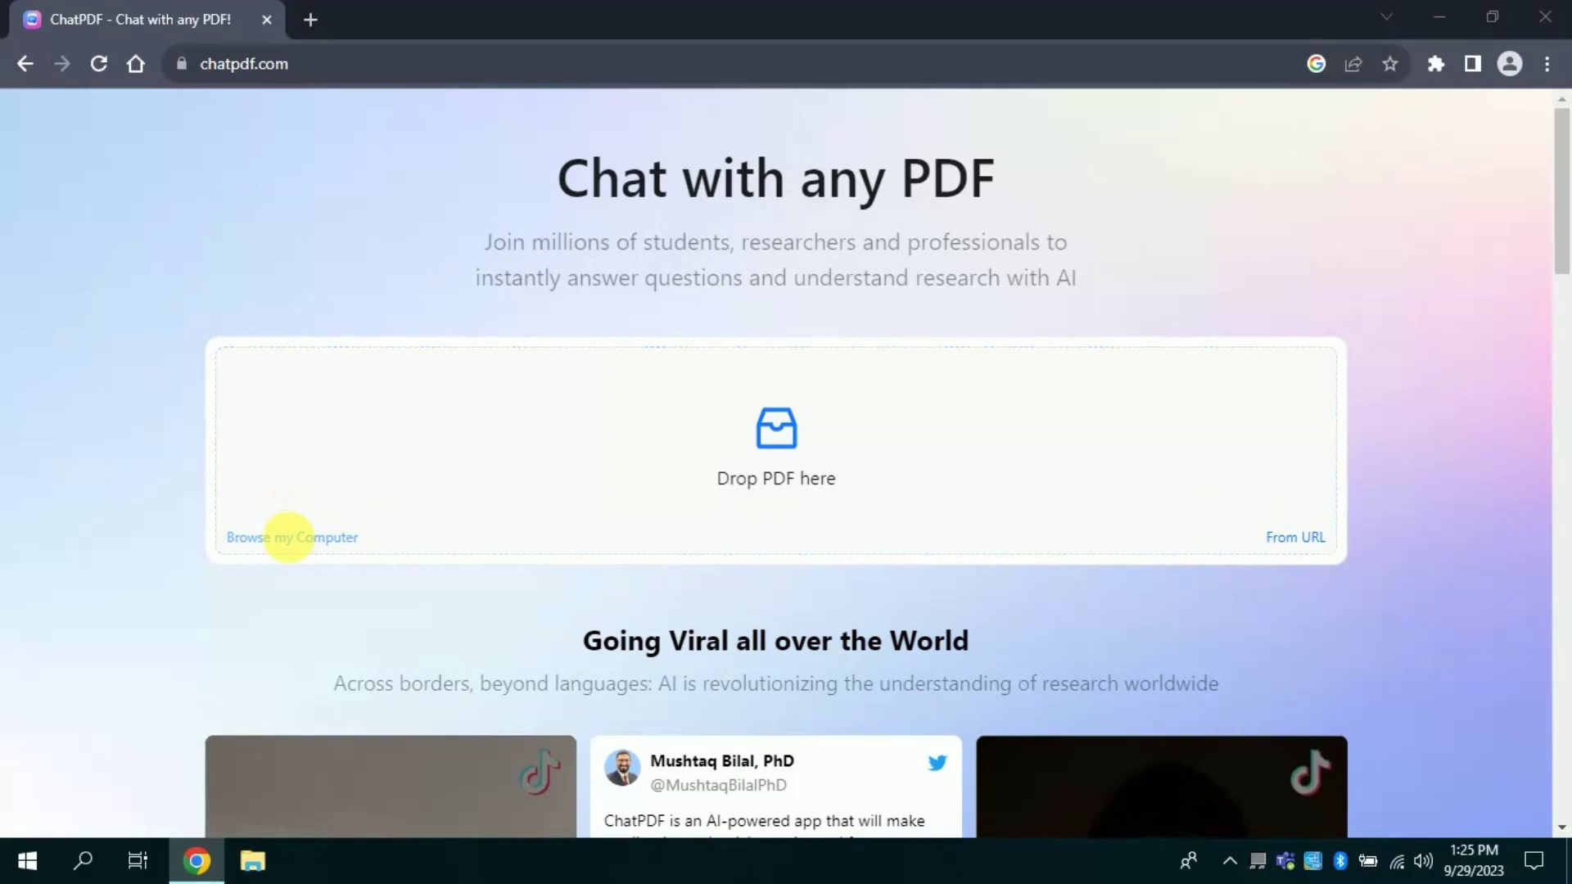
Upload 'Sampling Methods' from the Desktop through Browse my Computer.
{"action": "left_click", "coordinate": [287, 537]}
{"action": "left_click", "coordinate": [702, 364]}
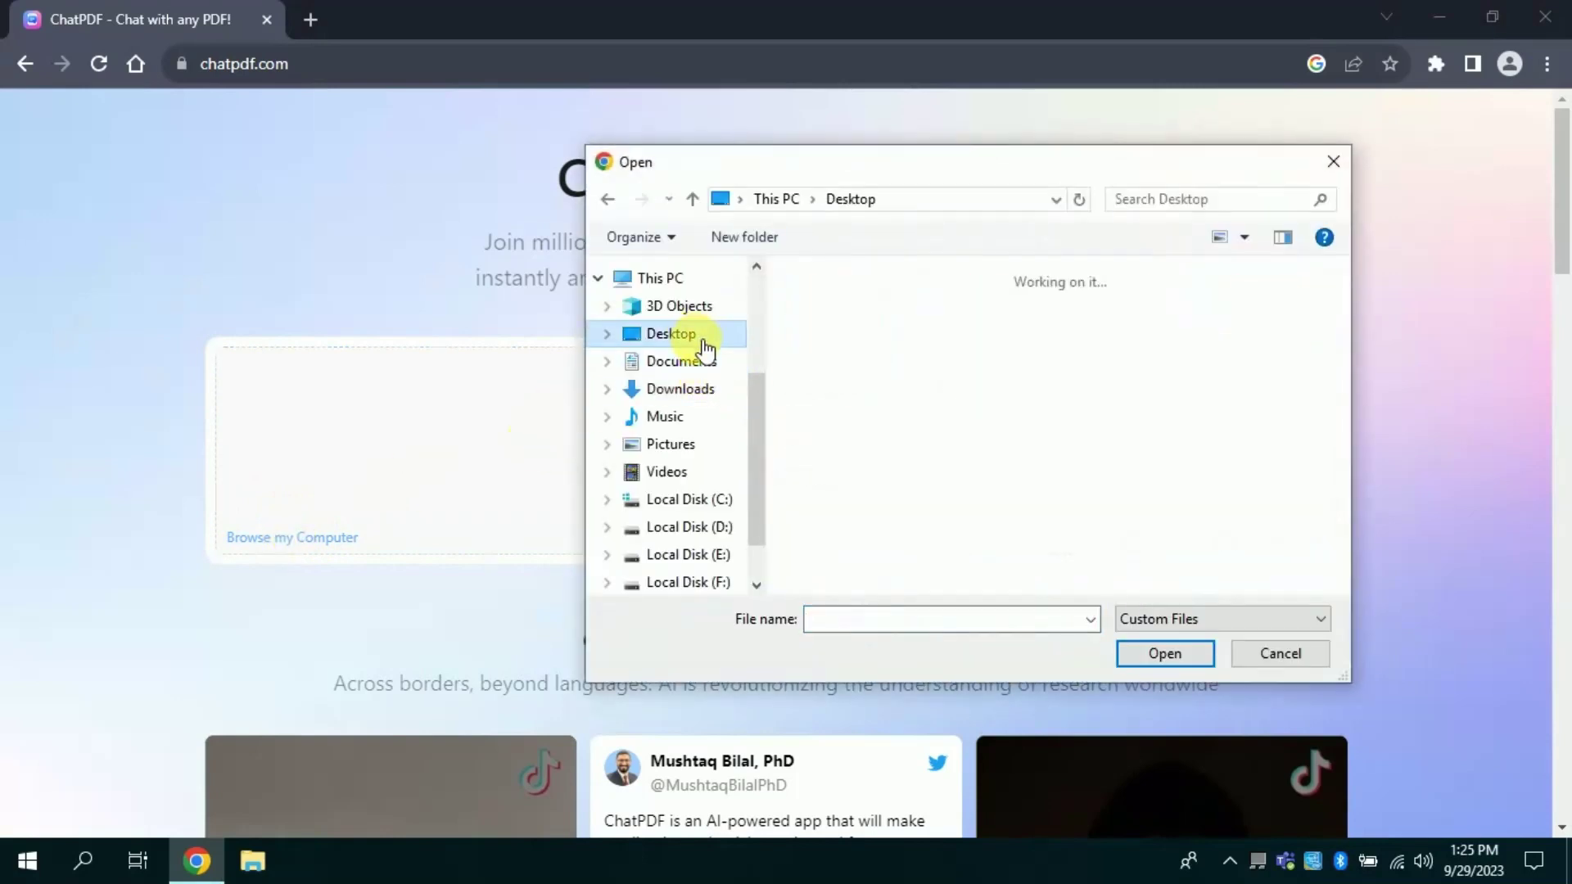
{"action": "left_click_drag", "start_coordinate": [1340, 341], "coordinate": [1336, 502]}
{"action": "left_click", "coordinate": [986, 492]}
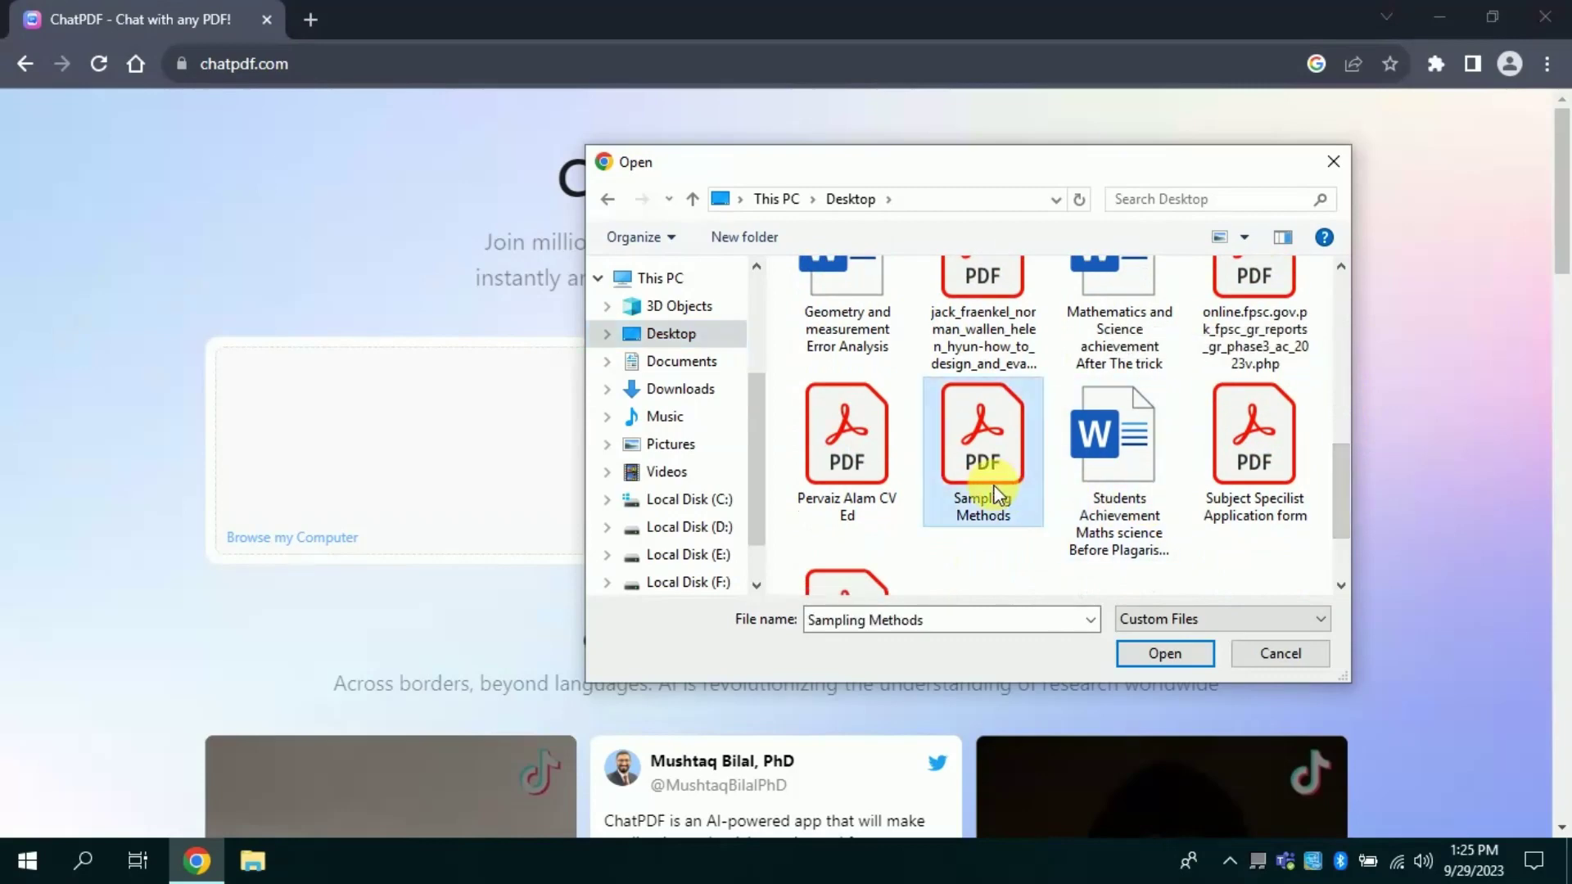
{"action": "left_click", "coordinate": [1148, 645]}
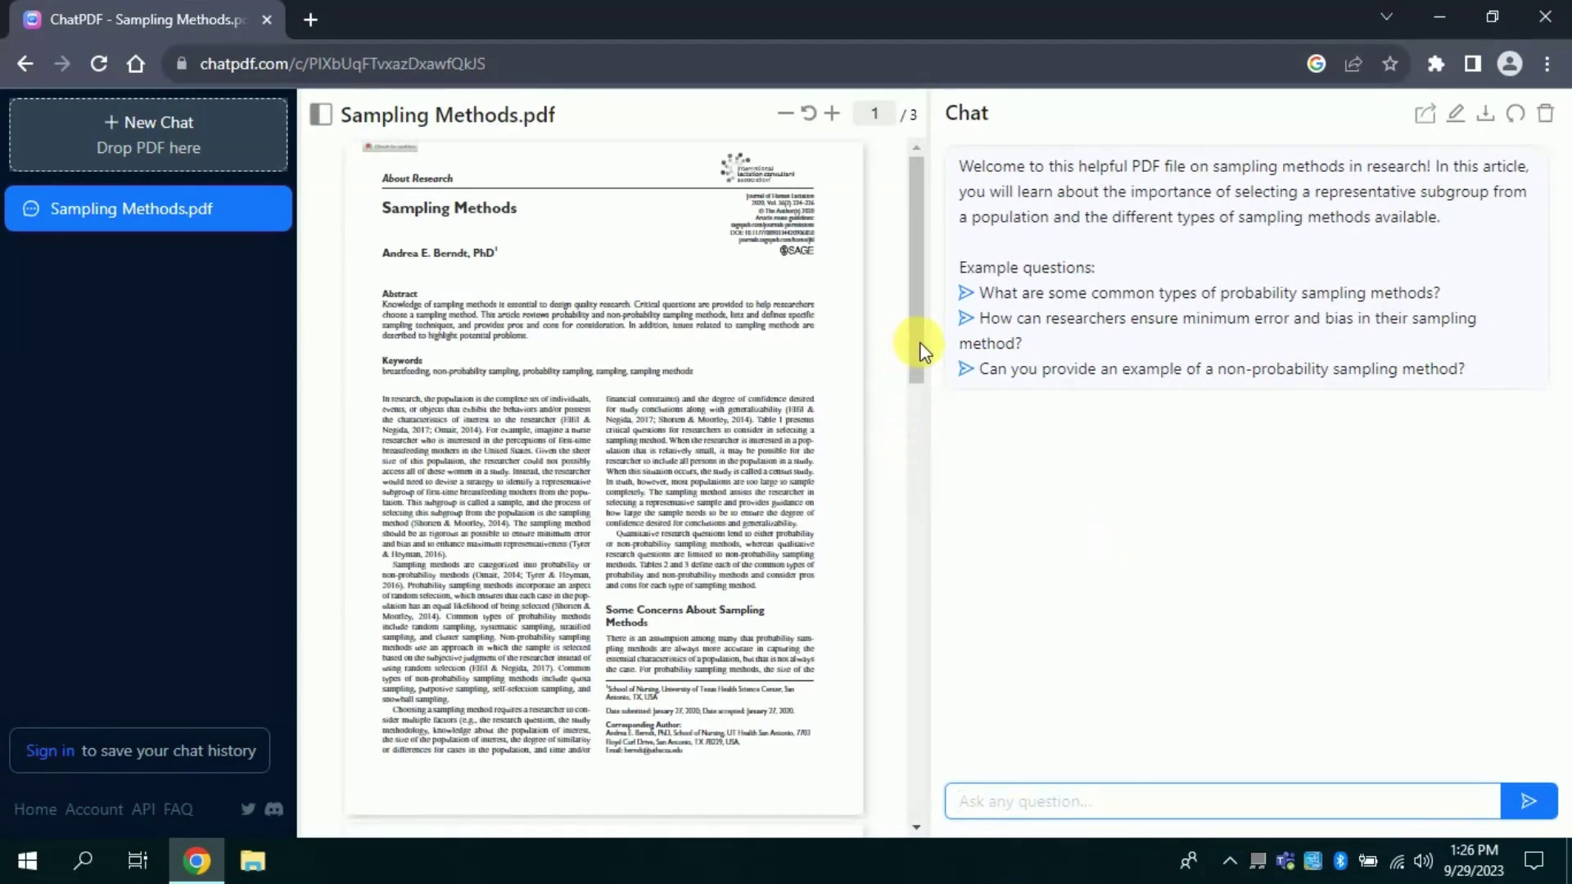
{"action": "mouse_move", "coordinate": [921, 348]}
{"action": "left_mouse_down"}
{"action": "mouse_move", "coordinate": [922, 747]}
{"action": "mouse_move", "coordinate": [913, 348]}
{"action": "left_mouse_up"}
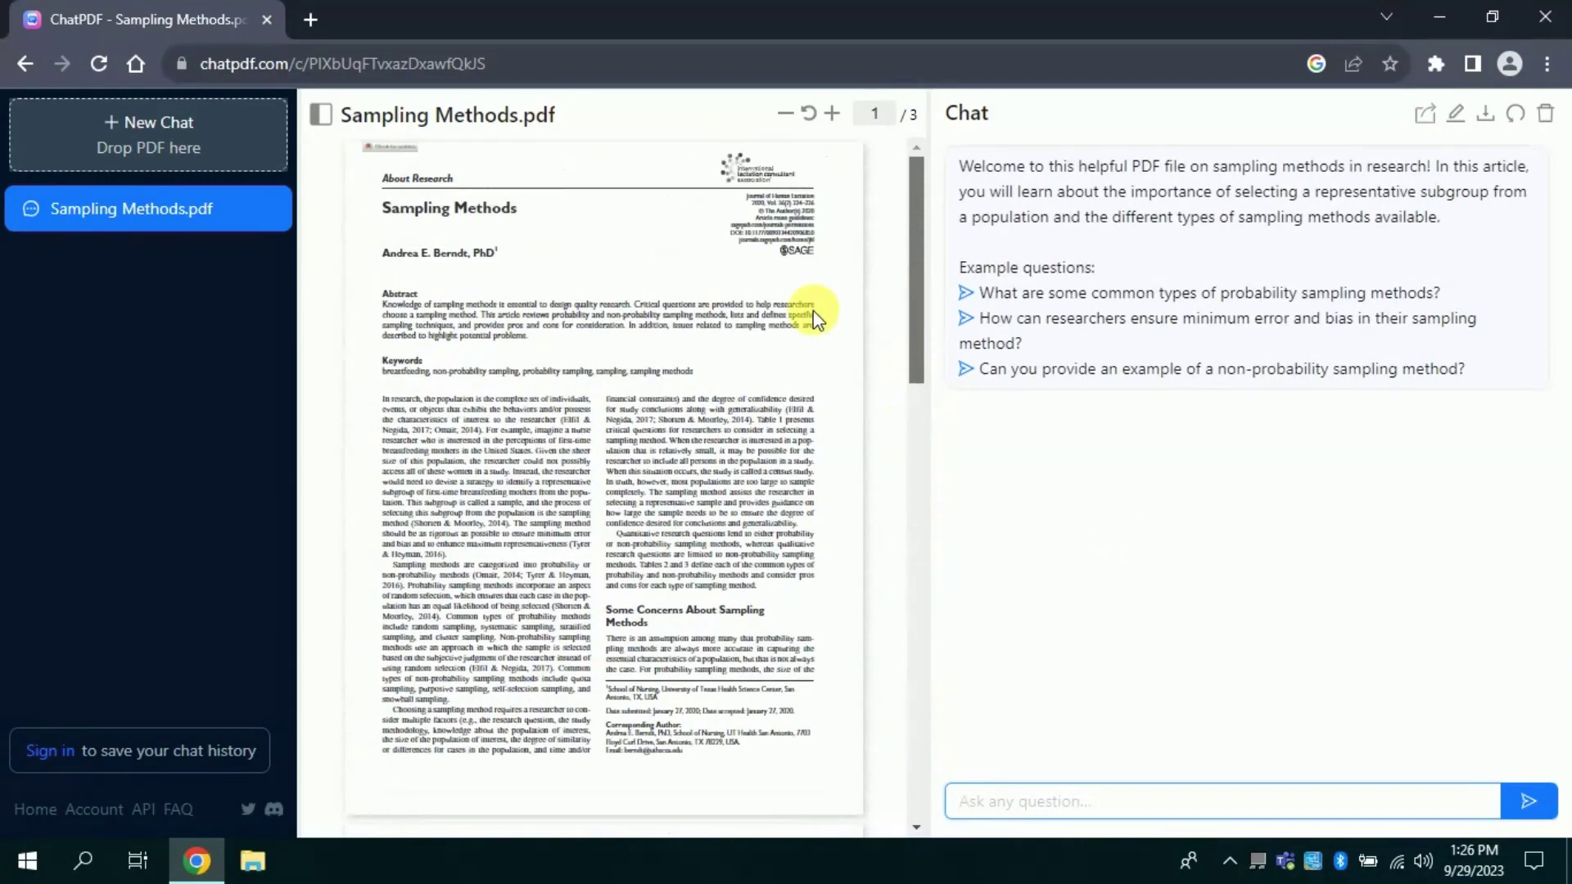
{"action": "left_click", "coordinate": [1098, 800]}
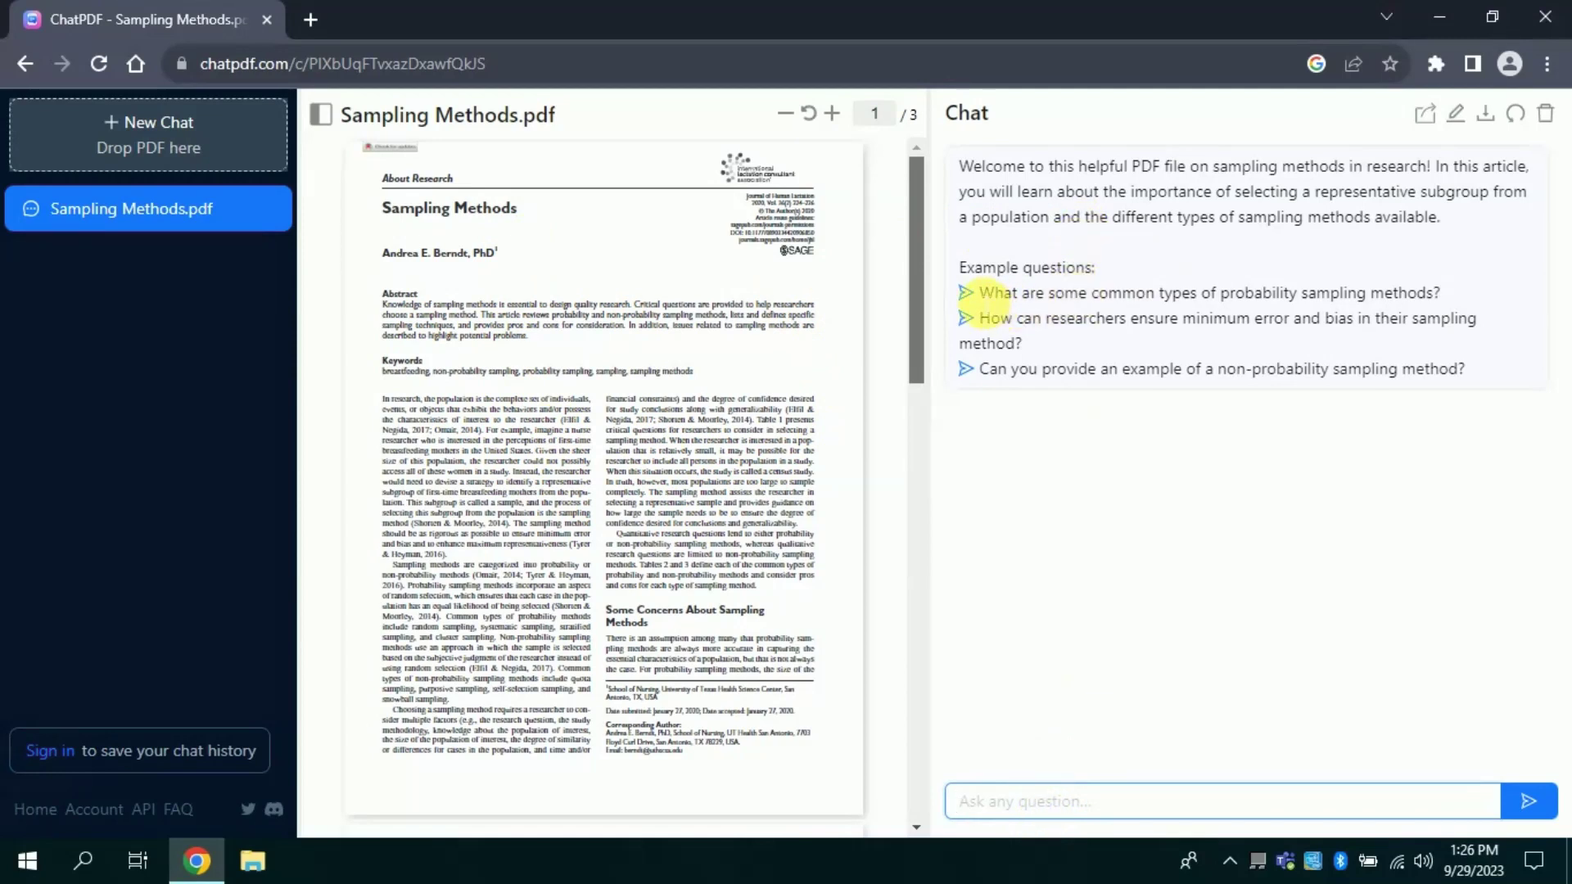
{"action": "double_click", "coordinate": [986, 295]}
{"action": "left_click_drag", "start_coordinate": [987, 297], "coordinate": [1482, 299]}
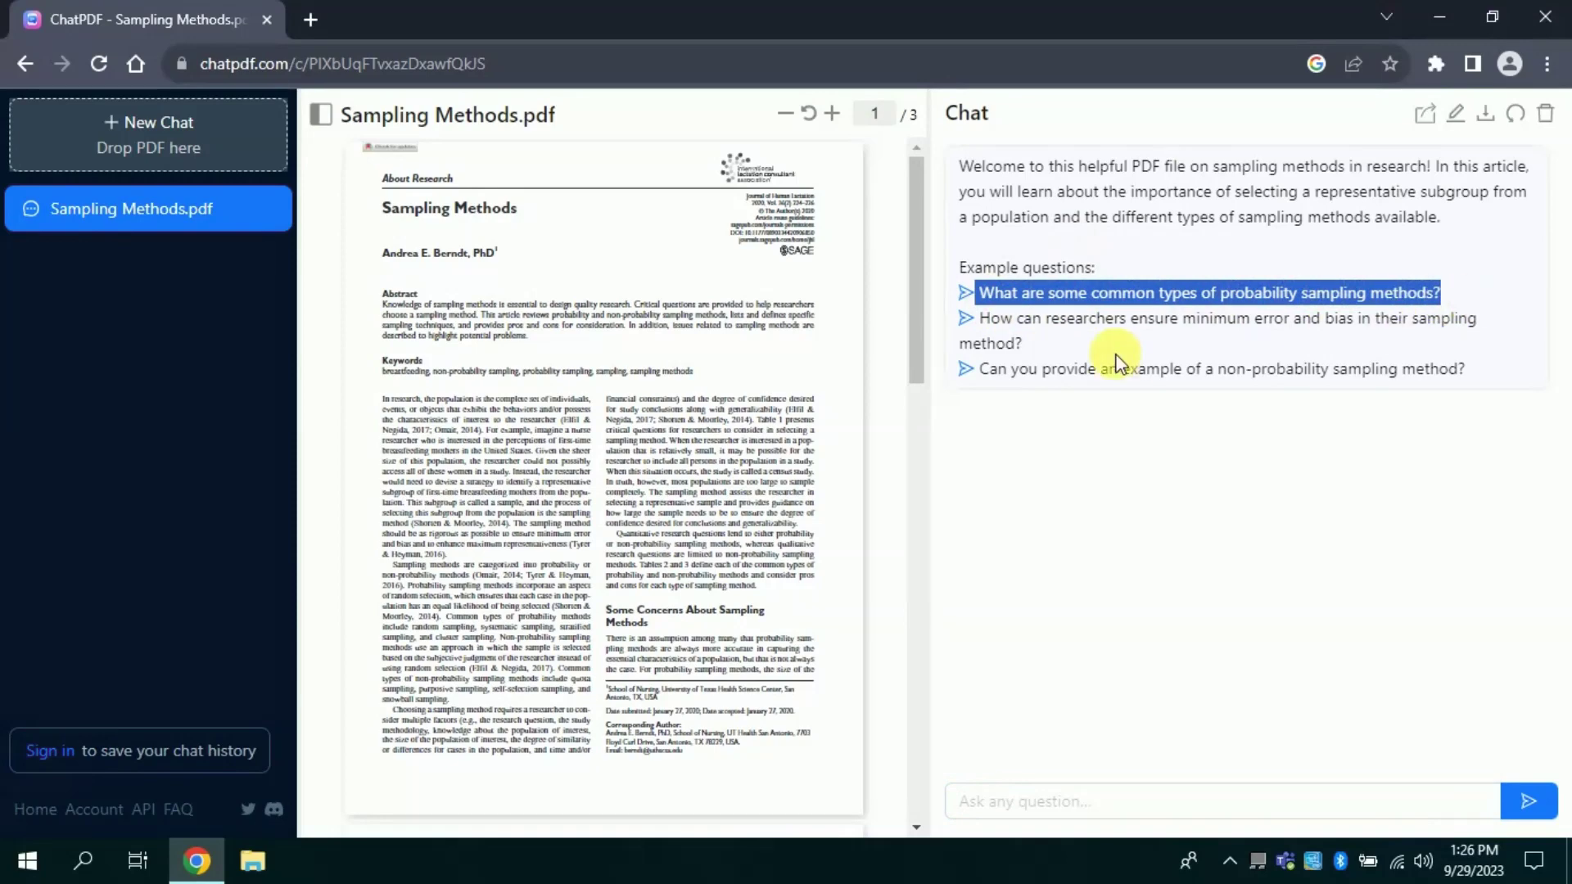
{"action": "left_click_drag", "start_coordinate": [978, 368], "coordinate": [1473, 373]}
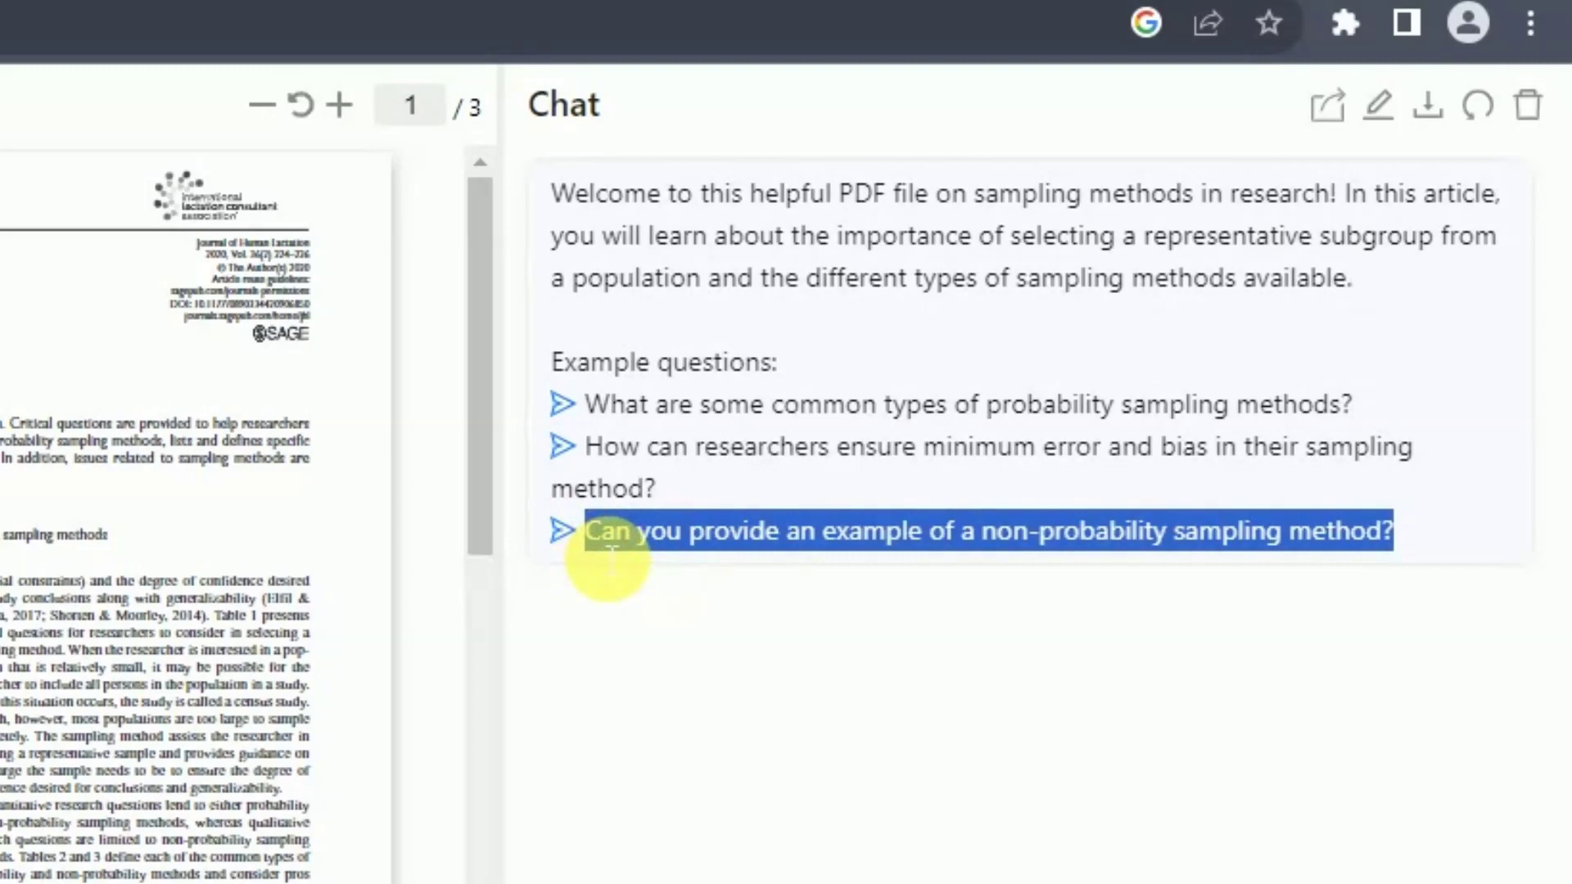
Ask for a non-probability sampling example, highlight quota, purposive and snowball, and show sources.
{"action": "left_click", "coordinate": [605, 533]}
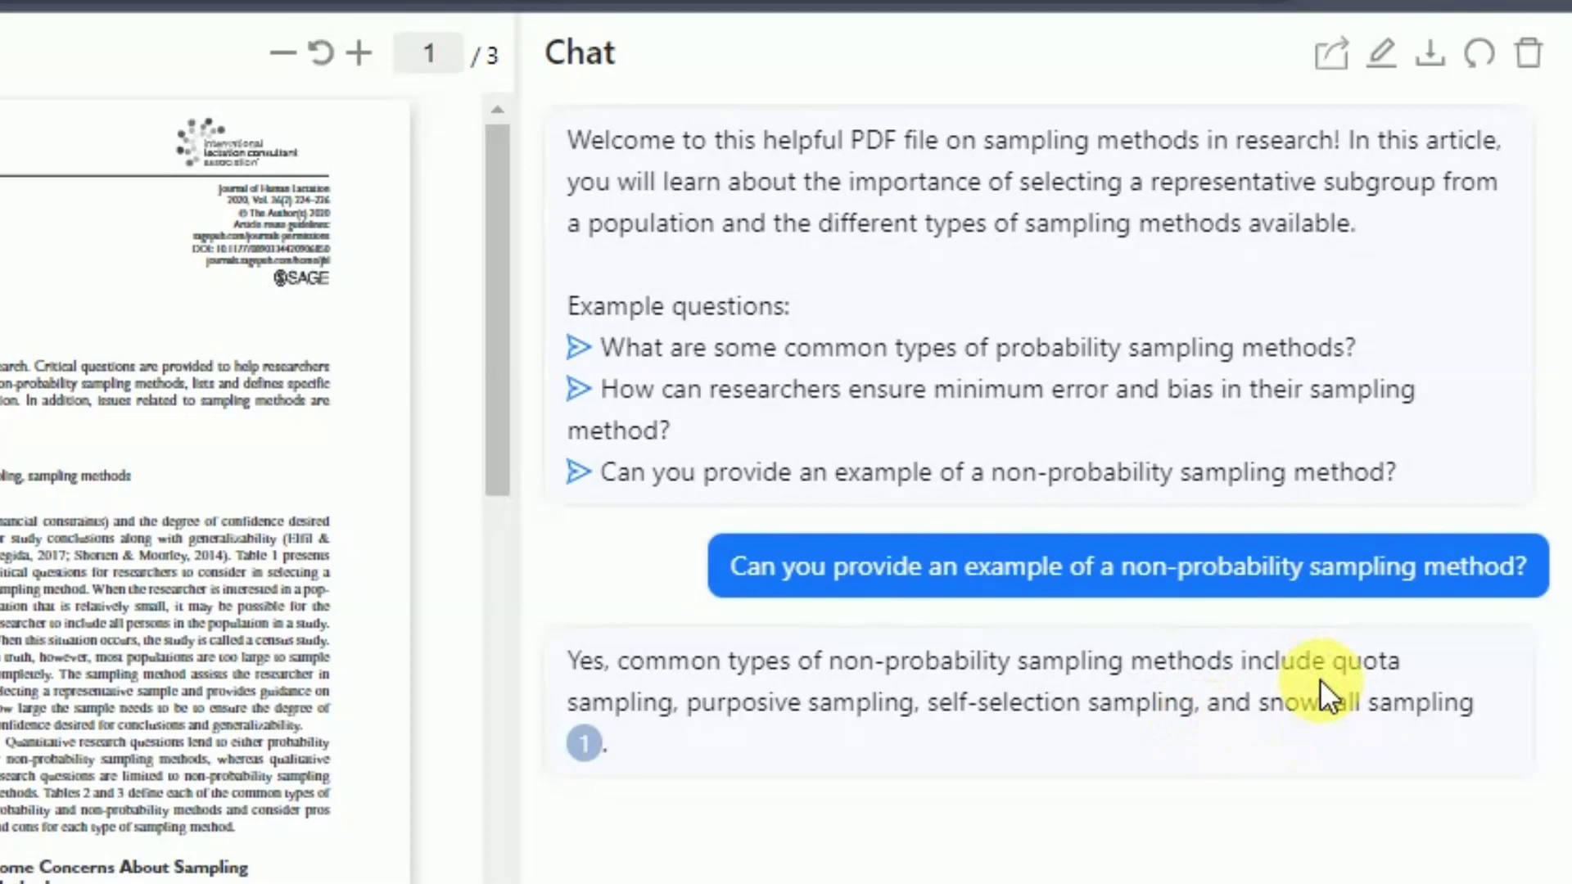
{"action": "double_click", "coordinate": [1366, 661]}
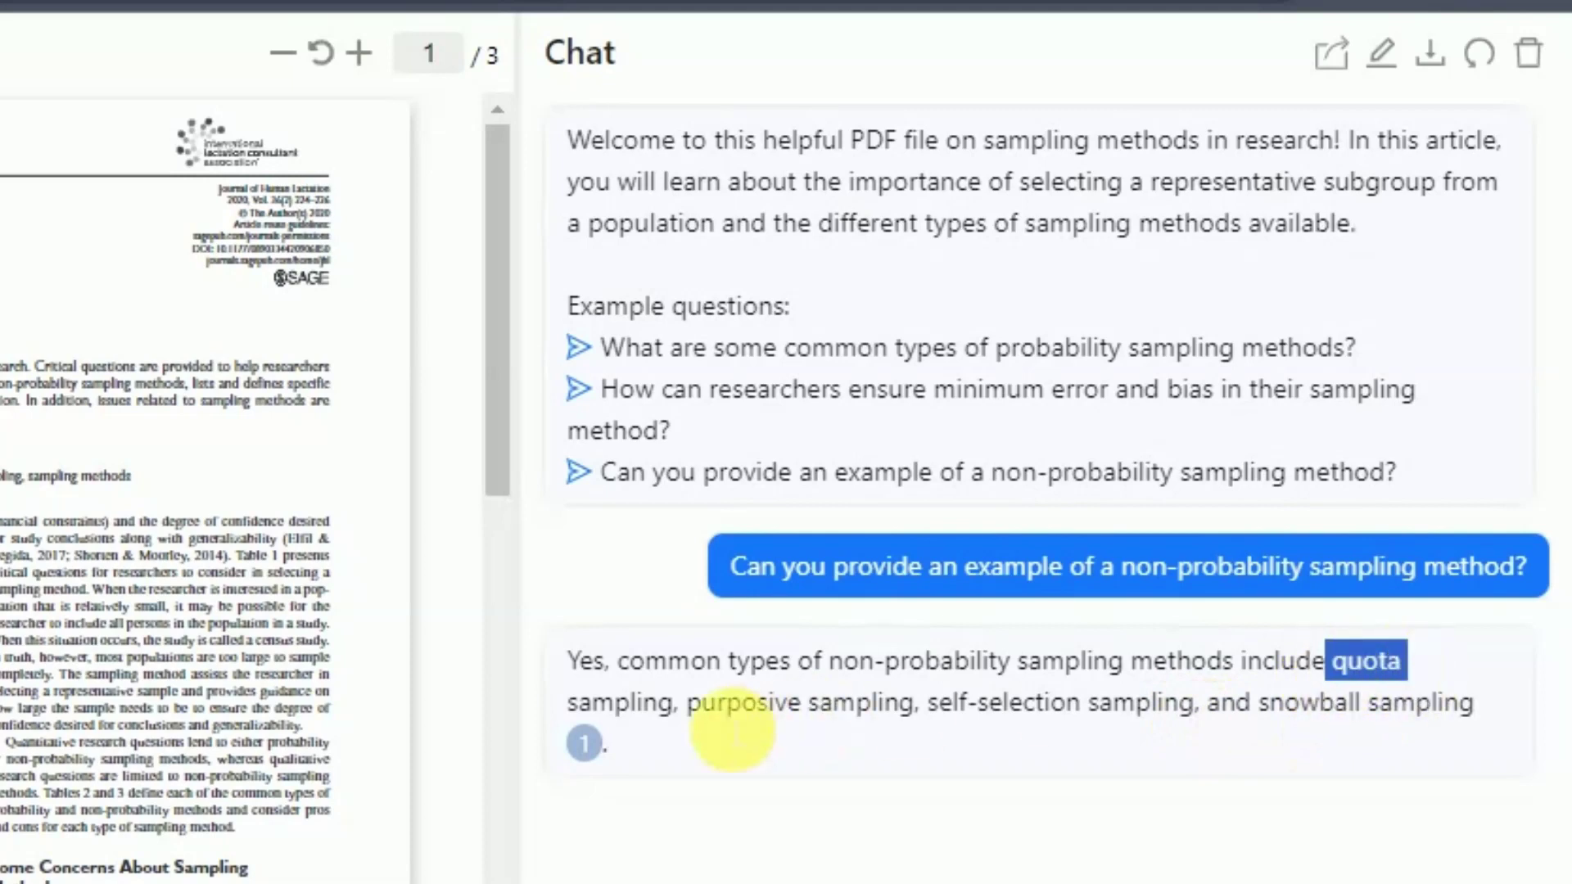
{"action": "mouse_move", "coordinate": [703, 702]}
{"action": "left_mouse_down"}
{"action": "mouse_move", "coordinate": [946, 727]}
{"action": "mouse_move", "coordinate": [1065, 703]}
{"action": "left_mouse_up"}
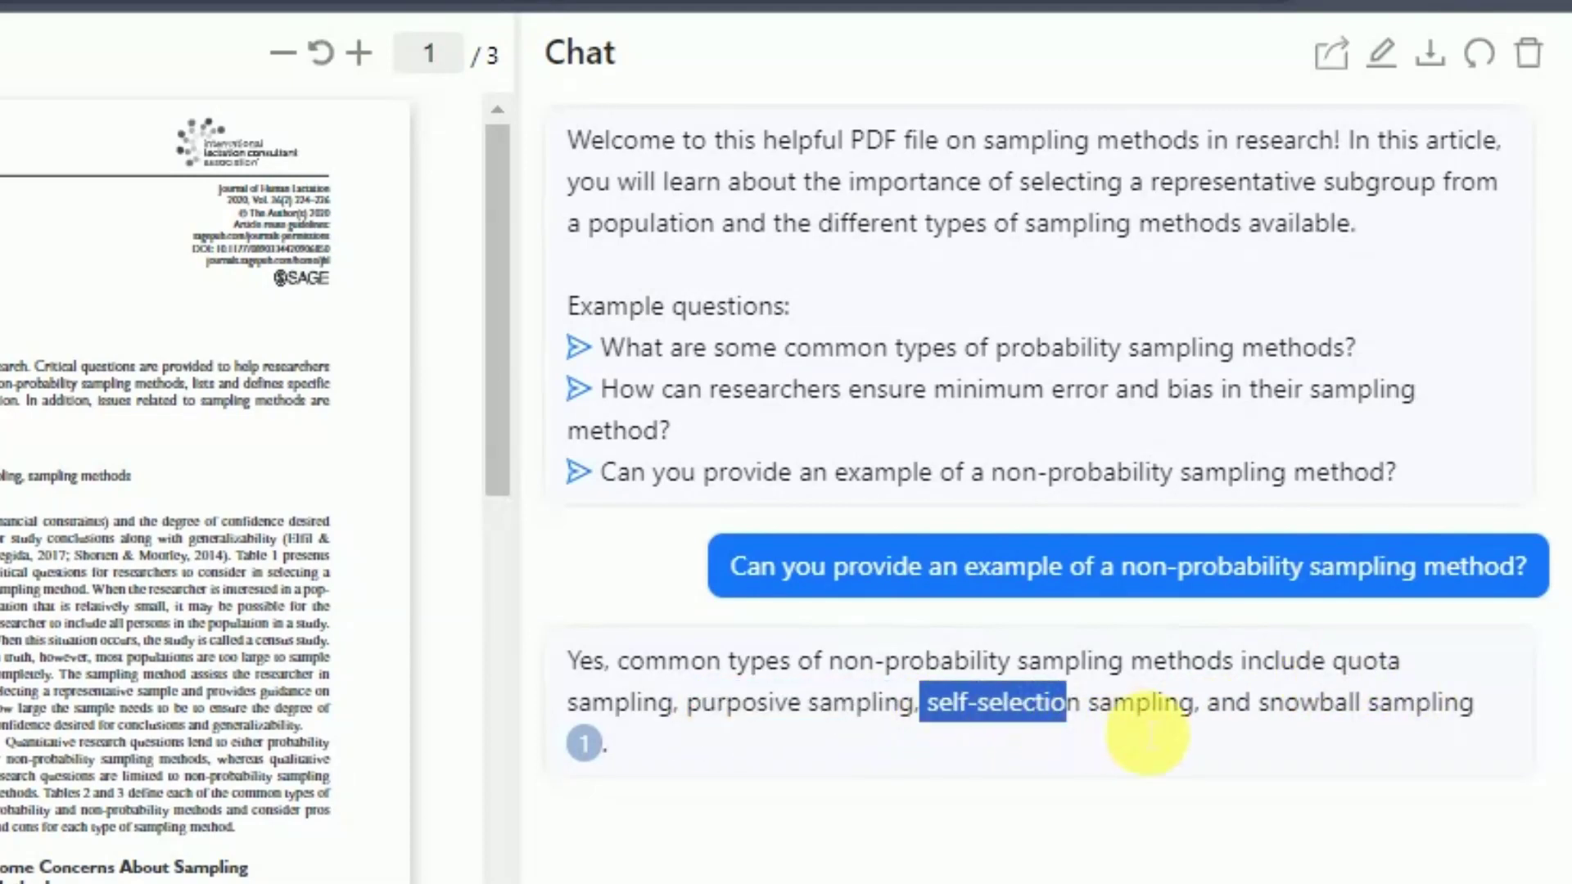
{"action": "left_click_drag", "start_coordinate": [1258, 704], "coordinate": [1491, 721]}
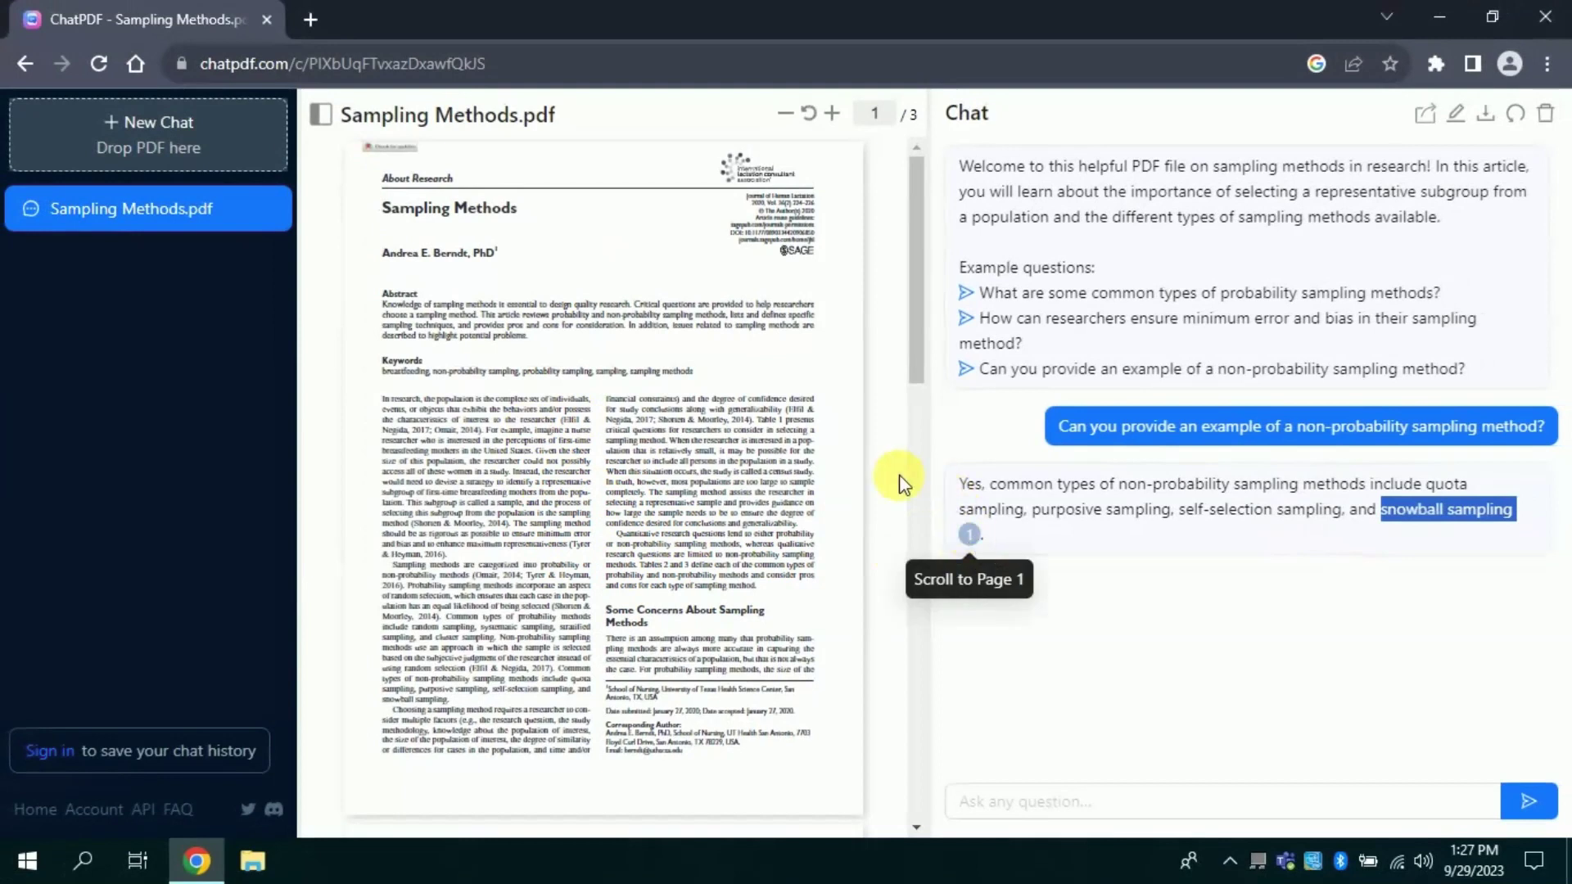
{"action": "left_click", "coordinate": [970, 540]}
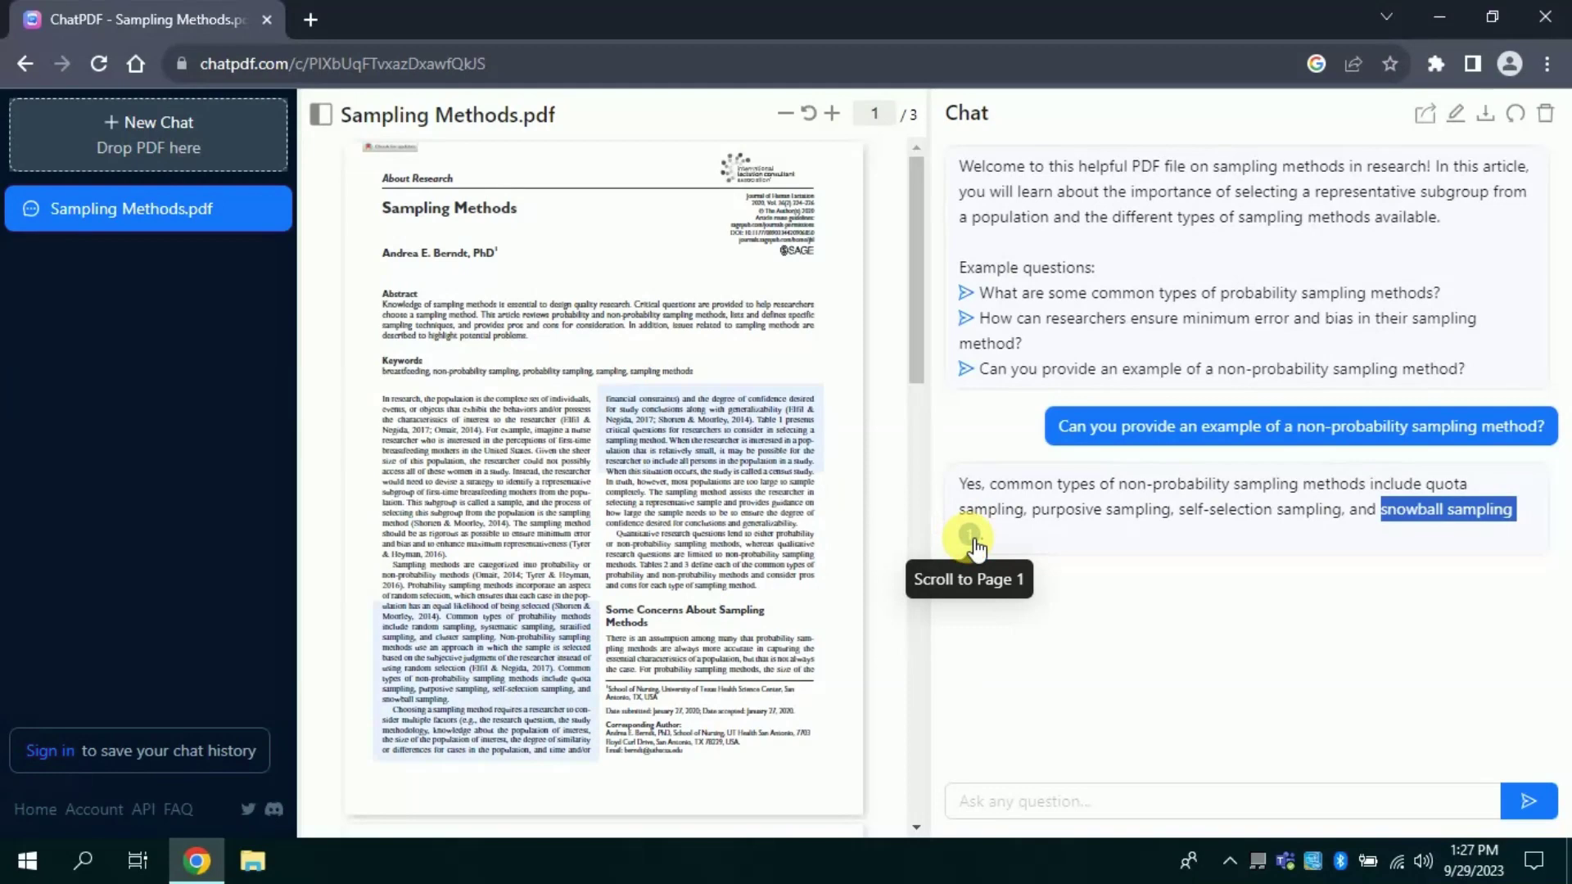
{"action": "left_click", "coordinate": [997, 801]}
{"action": "type", "text": "Can"}
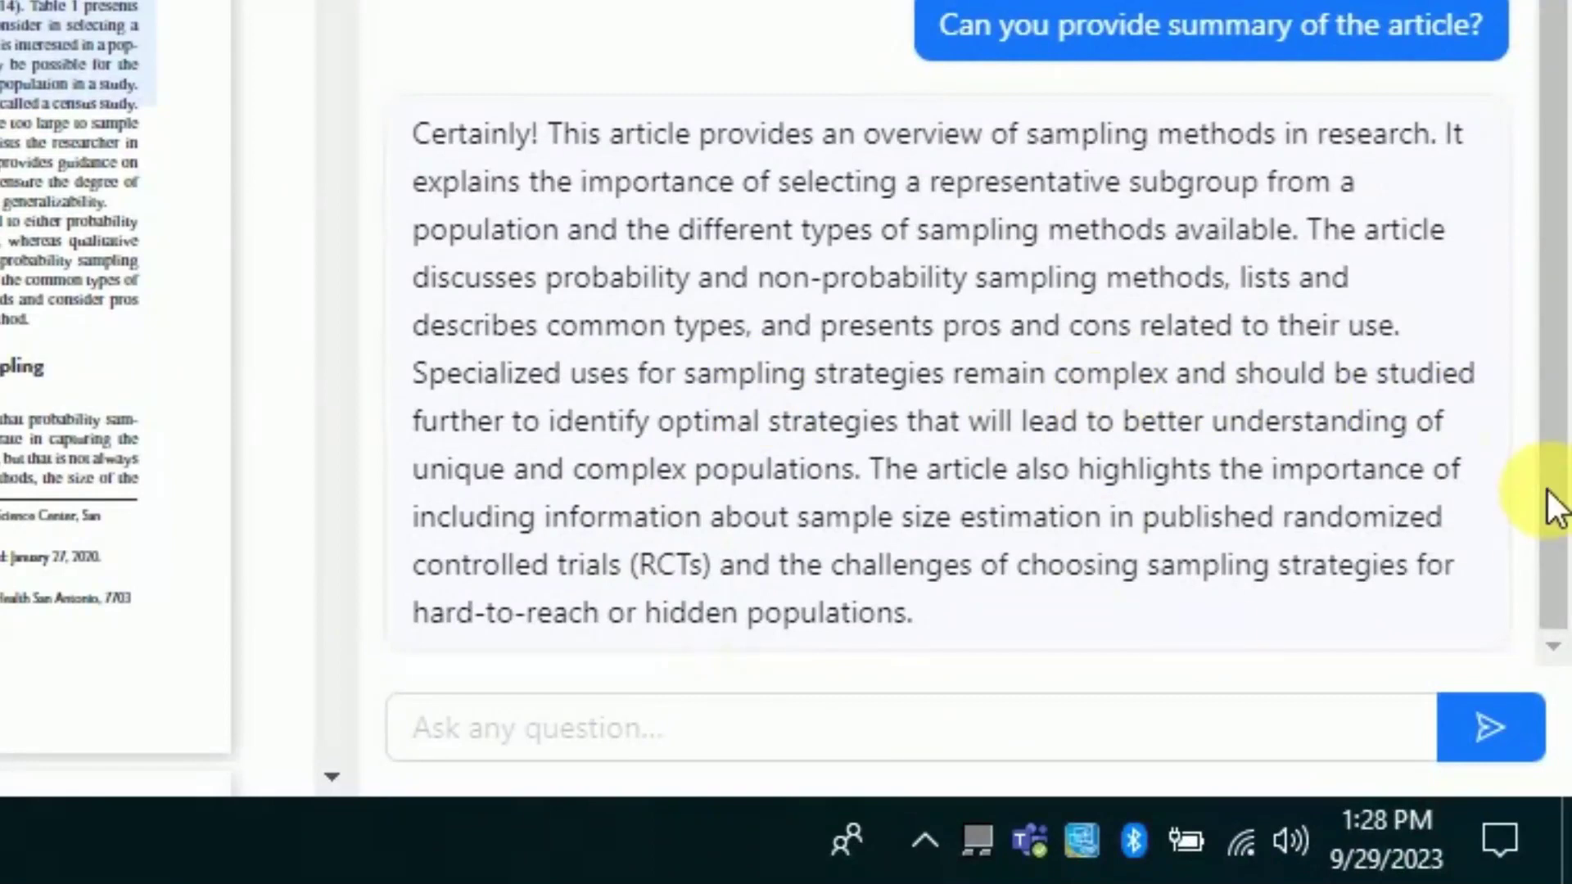
{"action": "left_click_drag", "start_coordinate": [1227, 741], "coordinate": [1044, 559]}
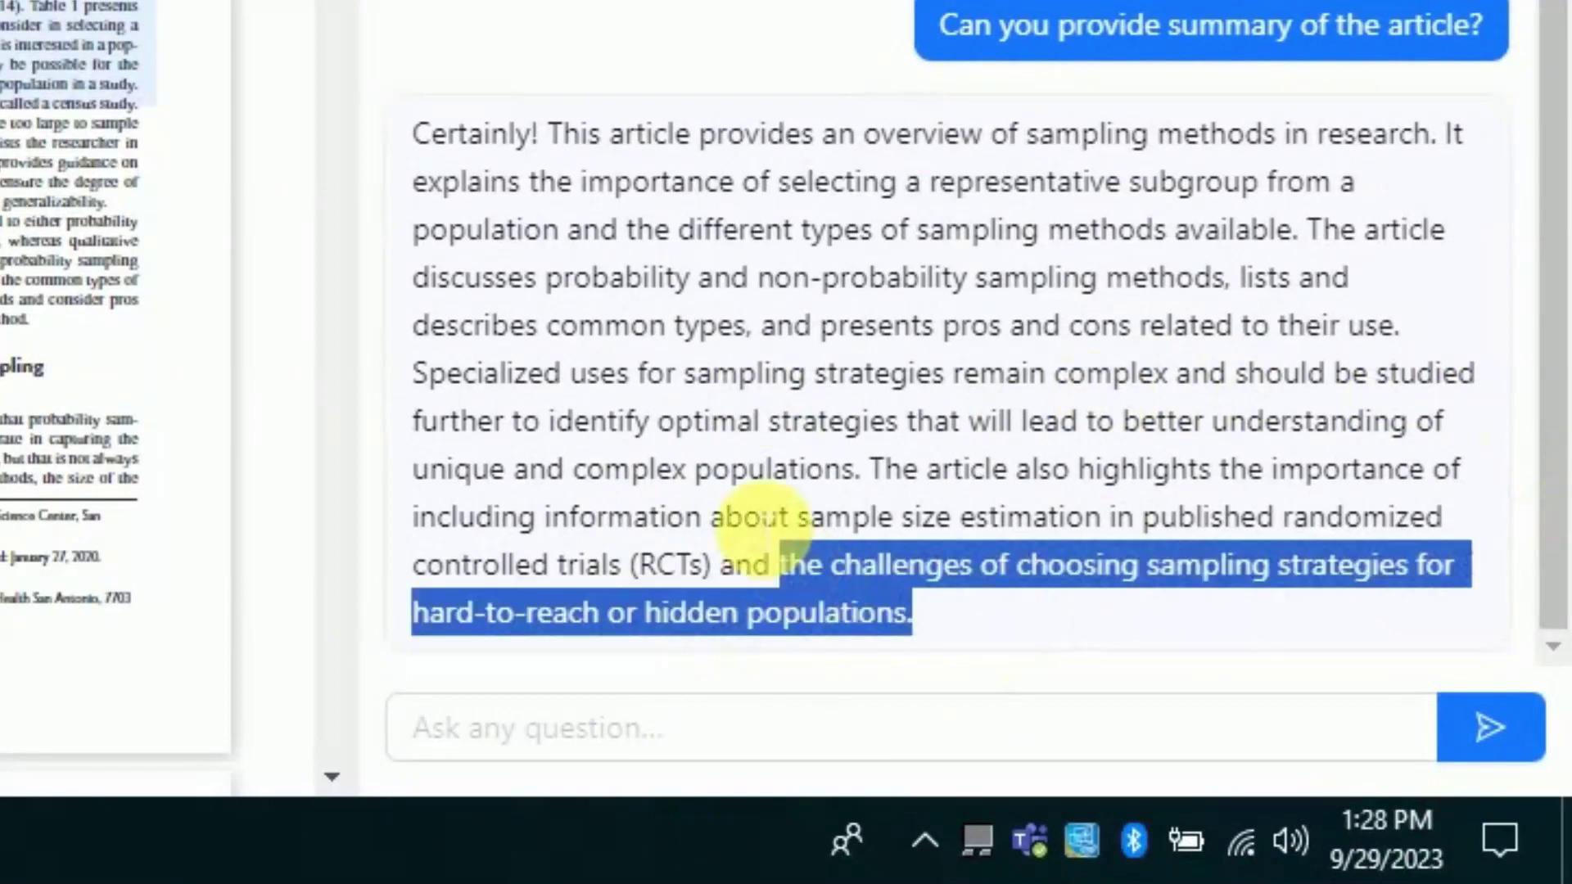
{"action": "left_click", "coordinate": [645, 354]}
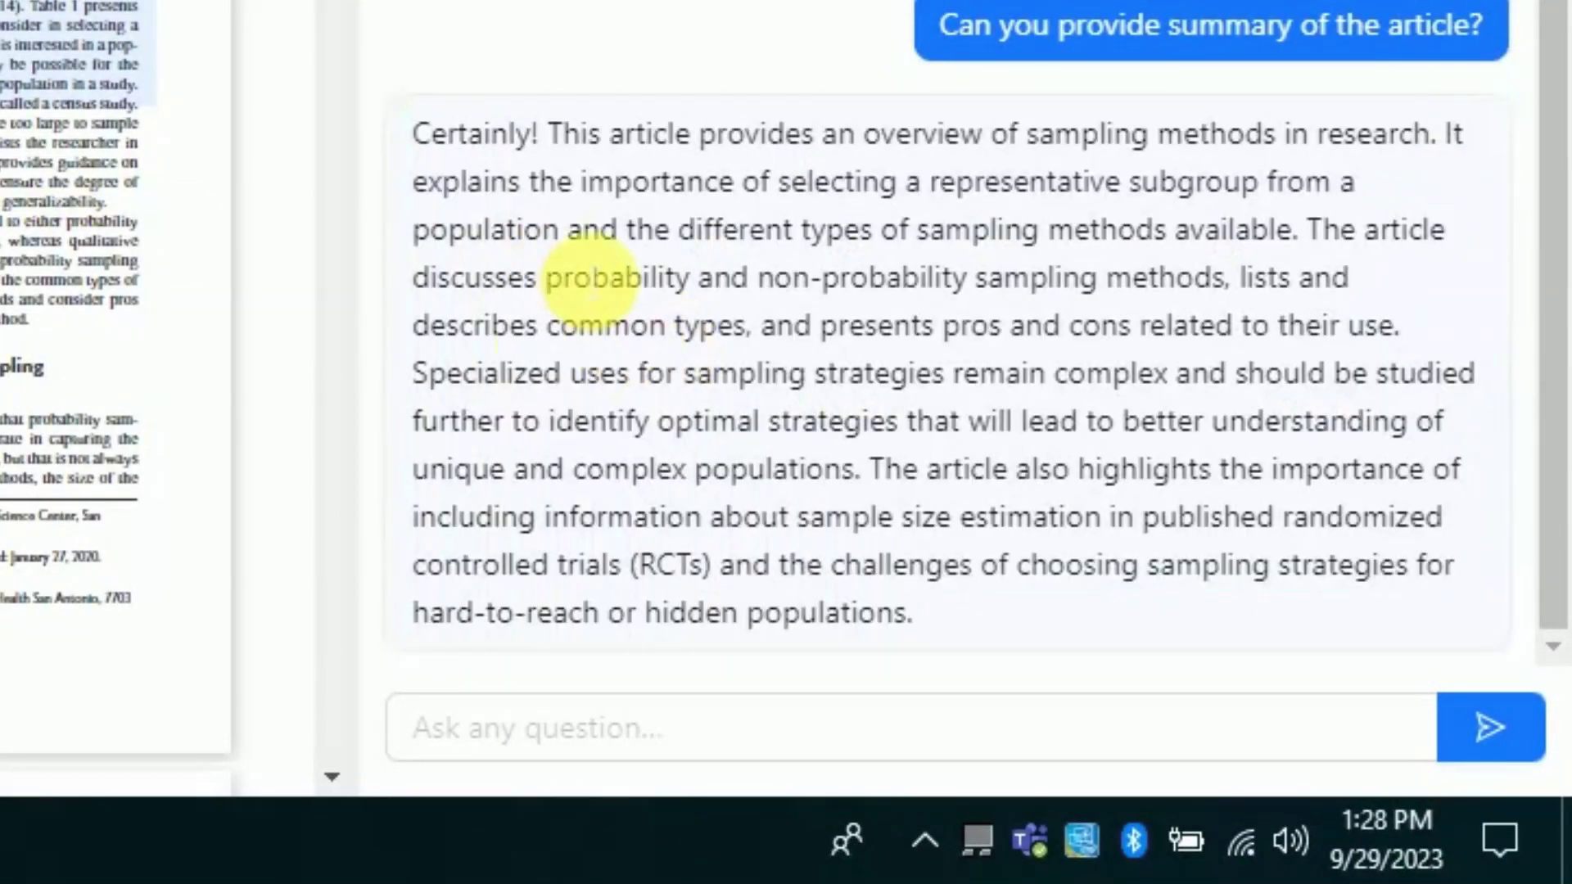
{"action": "left_click_drag", "start_coordinate": [1026, 133], "coordinate": [1386, 138]}
{"action": "left_click", "coordinate": [765, 323]}
{"action": "left_click_drag", "start_coordinate": [697, 277], "coordinate": [952, 281]}
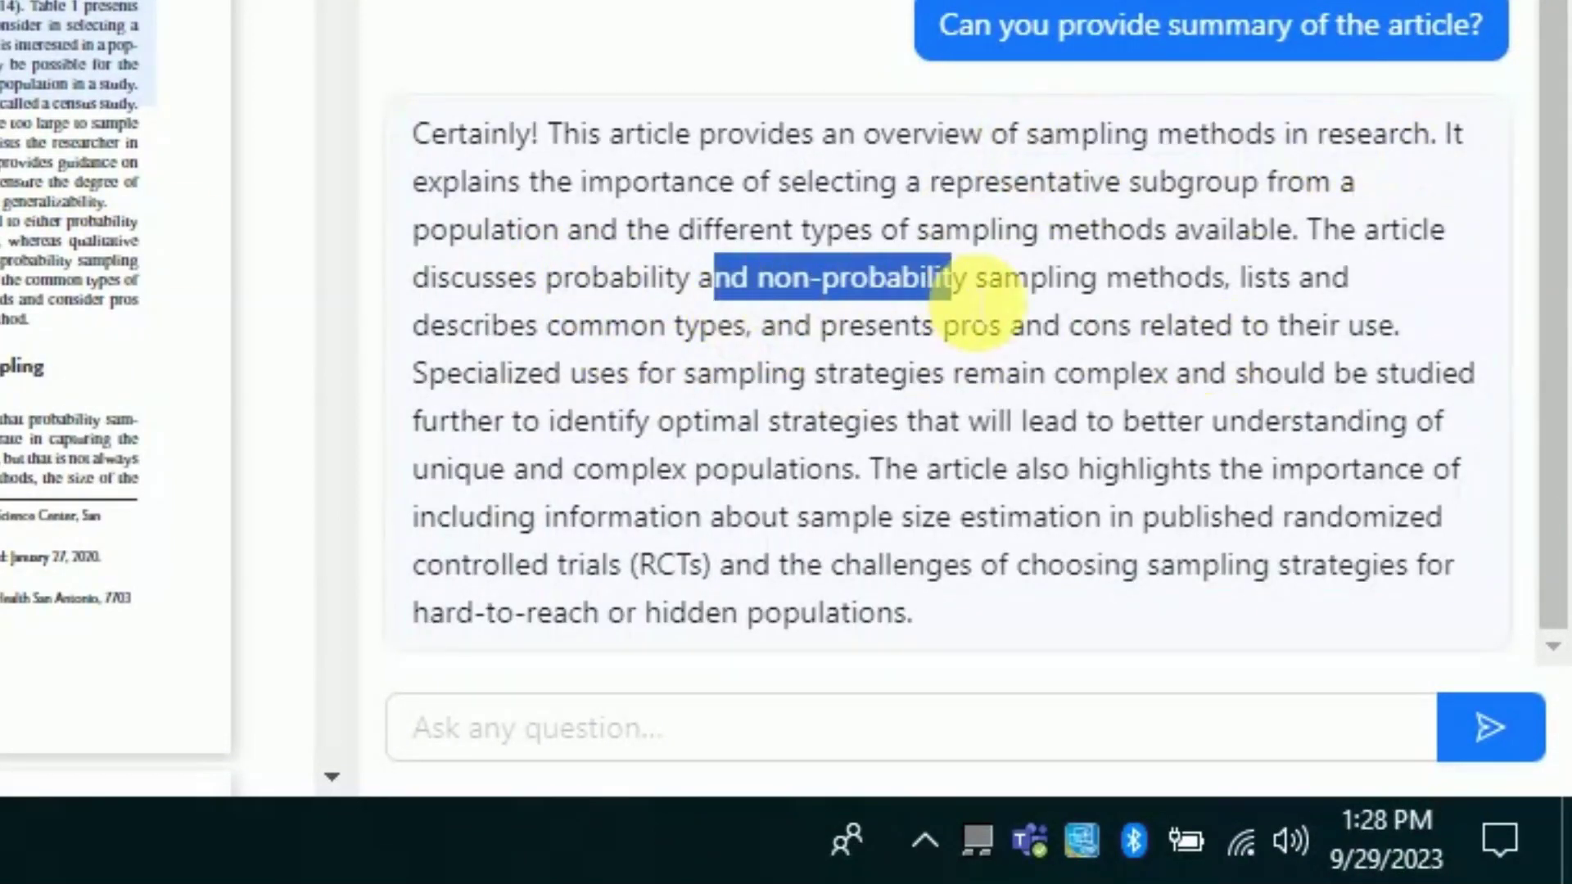
{"action": "left_click", "coordinate": [713, 424]}
{"action": "scroll", "coordinate": [193, 495], "scroll_direction": "down", "scroll_amount": 5}
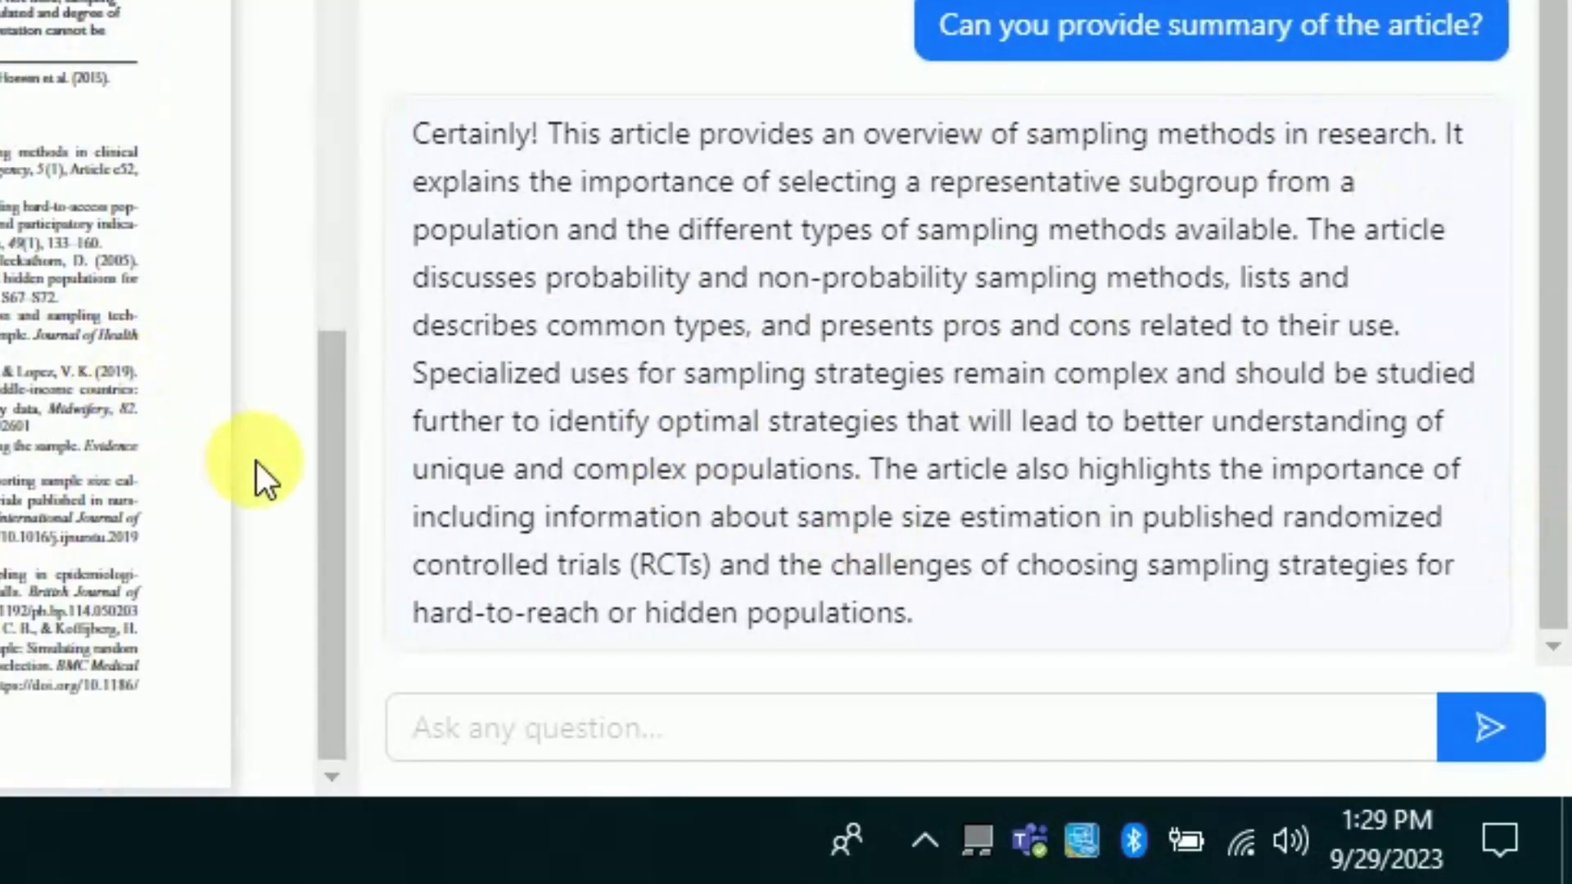
{"action": "scroll", "coordinate": [256, 474], "scroll_direction": "down", "scroll_amount": 3}
{"action": "scroll", "coordinate": [339, 442], "scroll_direction": "up", "scroll_amount": 3}
{"action": "scroll", "coordinate": [340, 436], "scroll_direction": "up", "scroll_amount": 3}
{"action": "scroll", "coordinate": [332, 246], "scroll_direction": "up", "scroll_amount": 4}
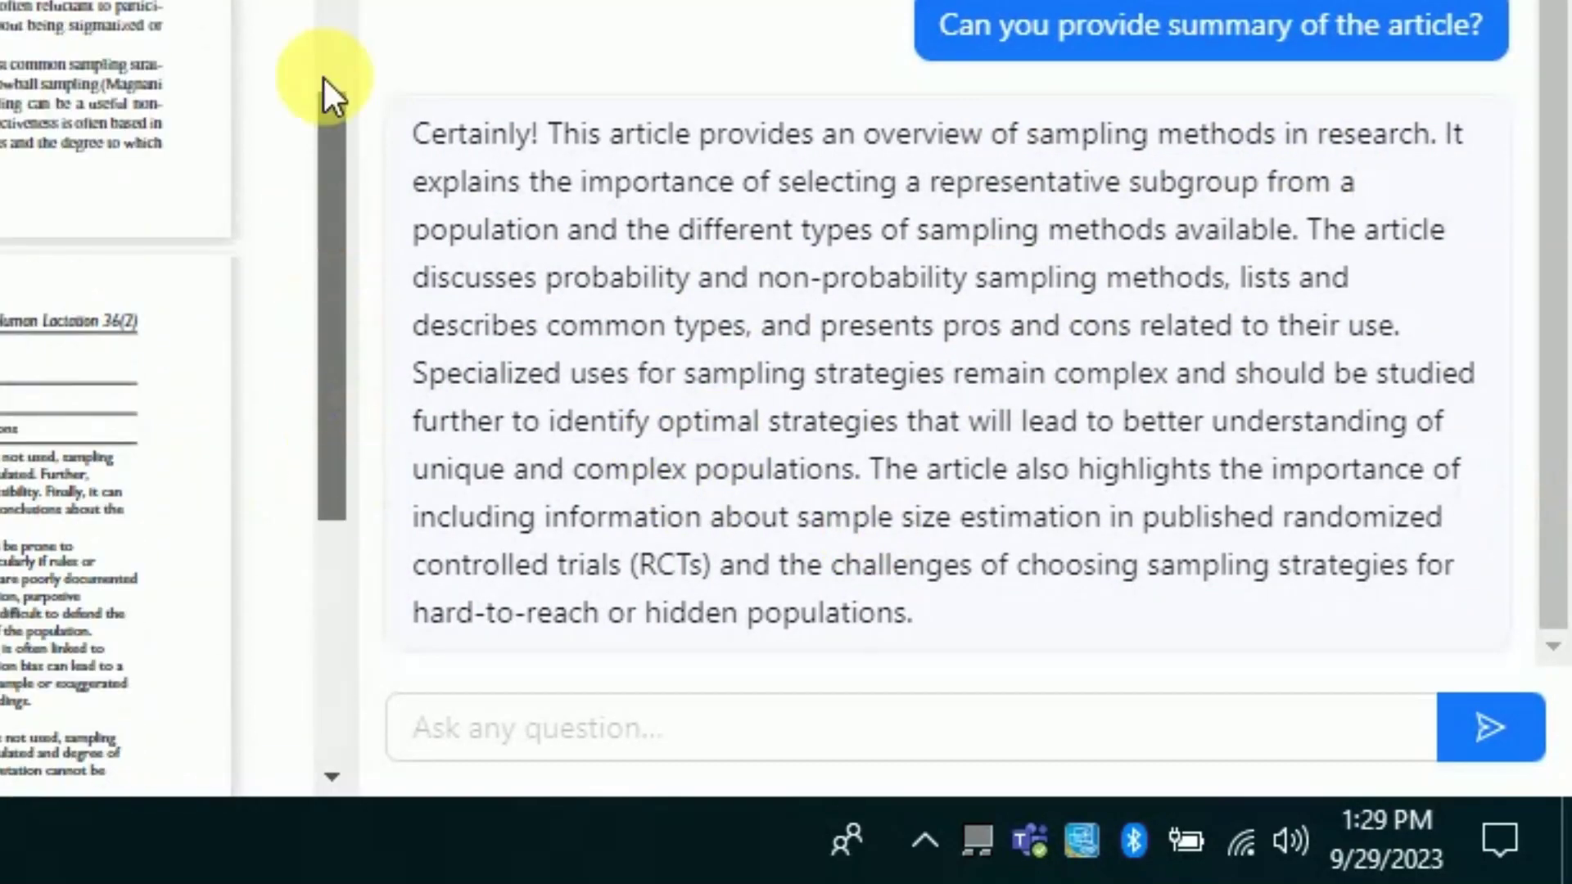
{"action": "scroll", "coordinate": [343, 270], "scroll_direction": "up", "scroll_amount": 2}
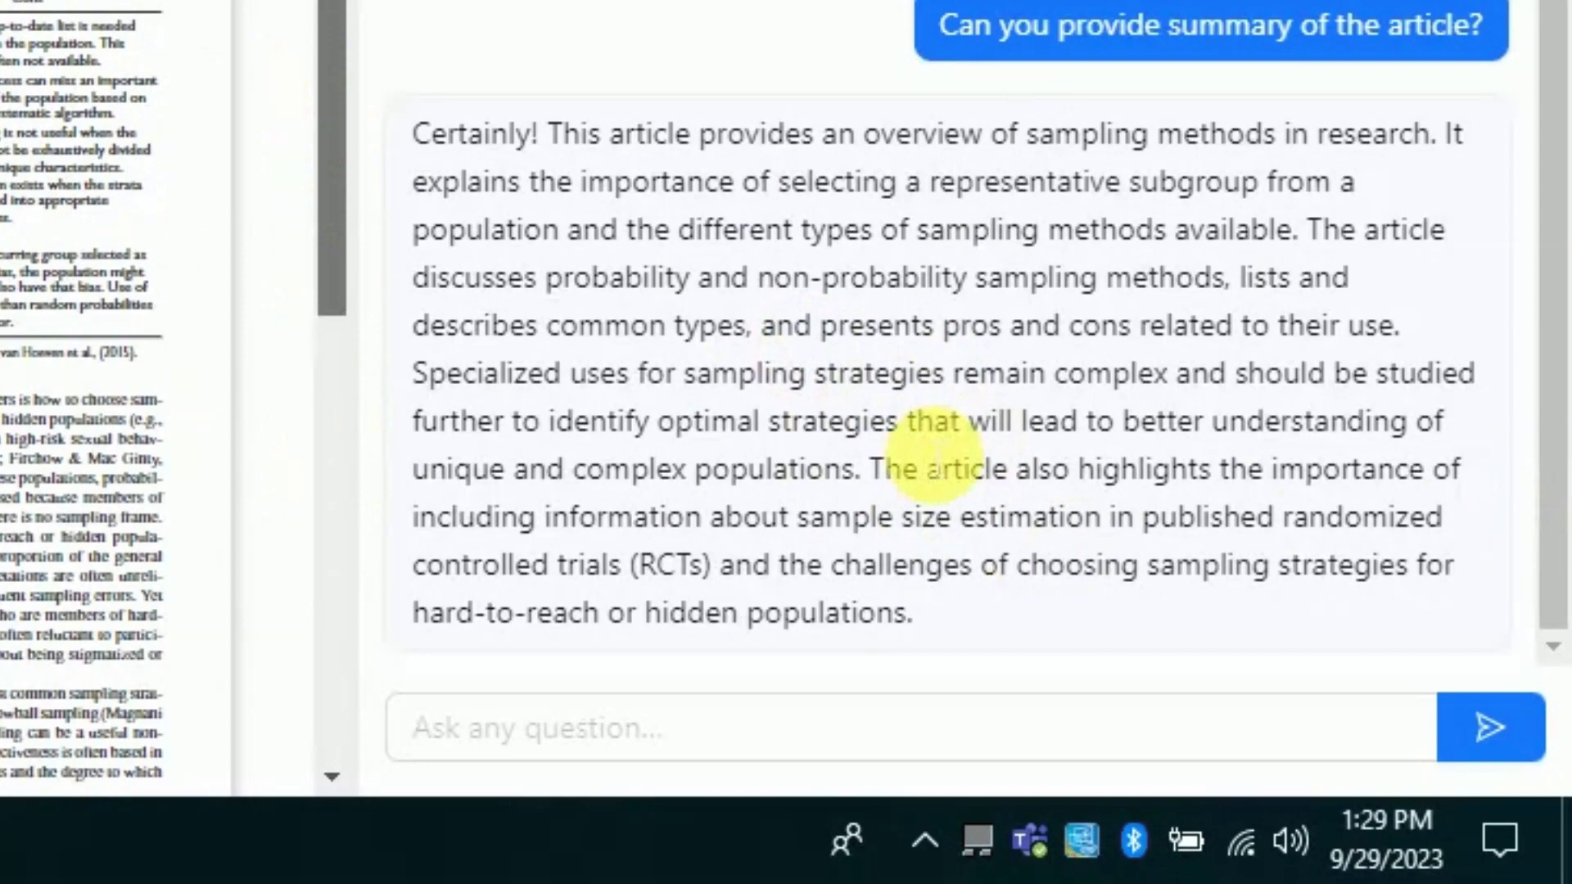
{"action": "scroll", "coordinate": [382, 319], "scroll_direction": "up", "scroll_amount": 3}
{"action": "scroll", "coordinate": [381, 307], "scroll_direction": "down", "scroll_amount": 3}
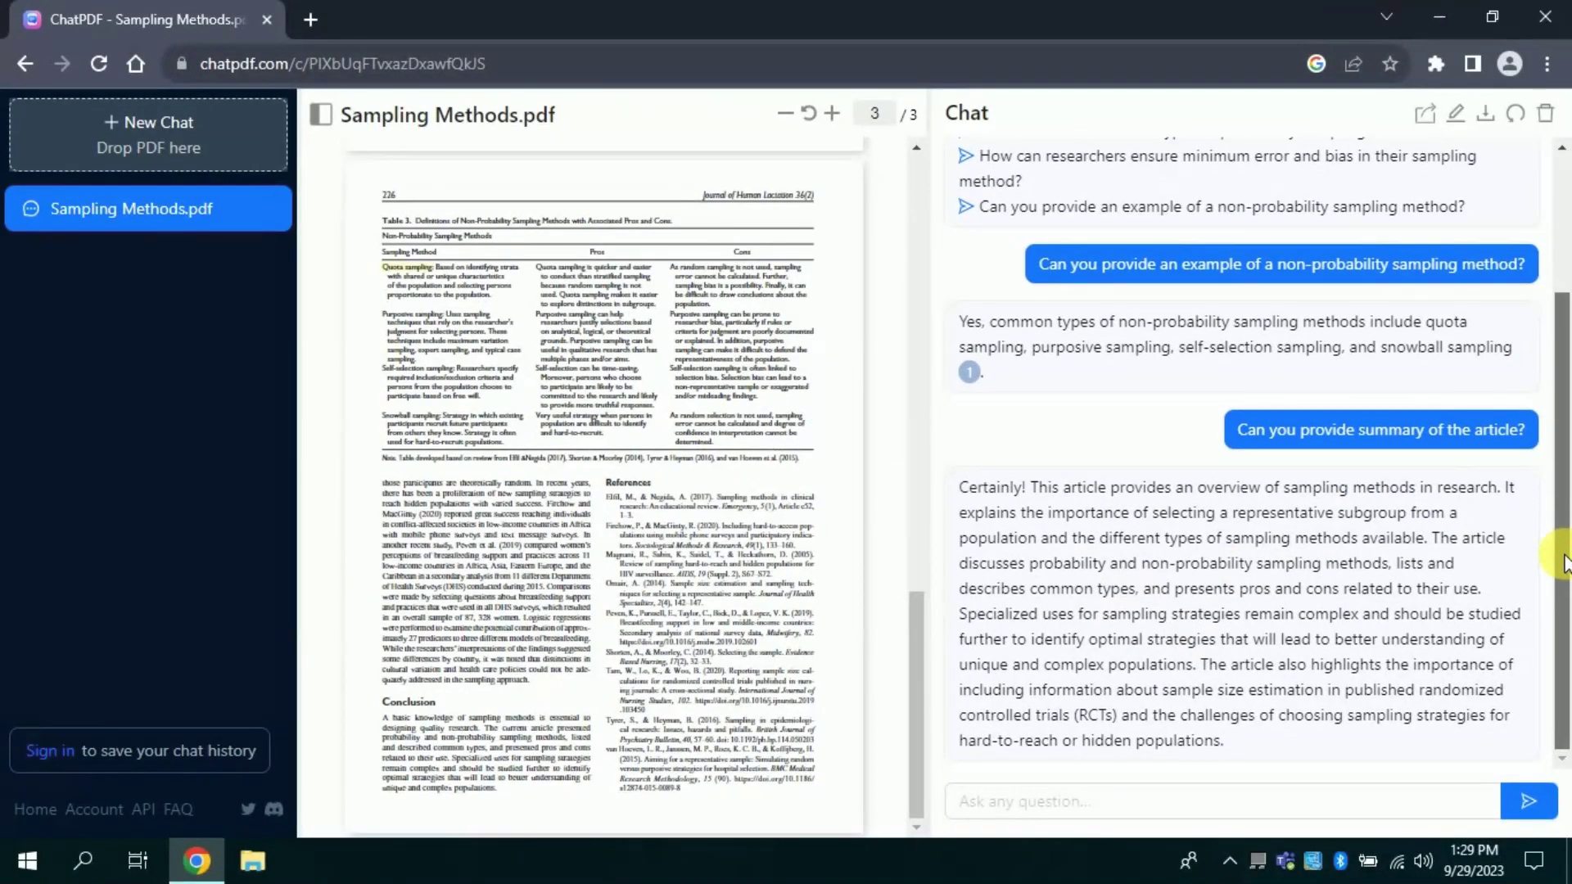
{"action": "scroll", "coordinate": [768, 552], "scroll_direction": "up", "scroll_amount": 10}
{"action": "scroll", "coordinate": [1077, 559], "scroll_direction": "up", "scroll_amount": 2}
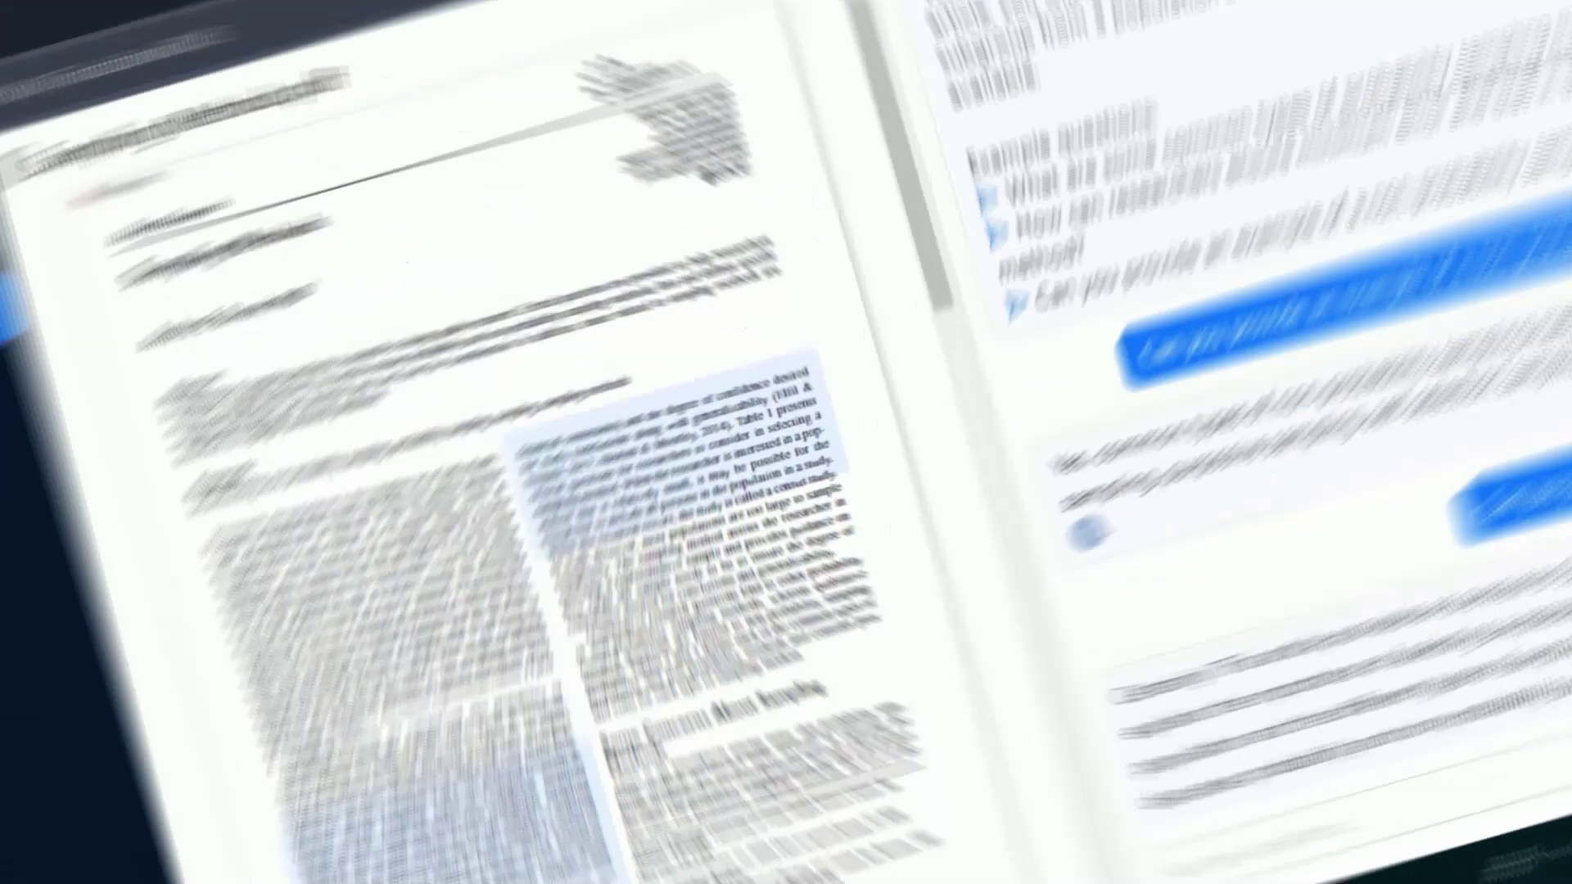
Ask how probability and non-probability sampling differ, highlighting 'random selection' and the equal-likelihood phrase.
{"action": "left_click", "coordinate": [976, 802]}
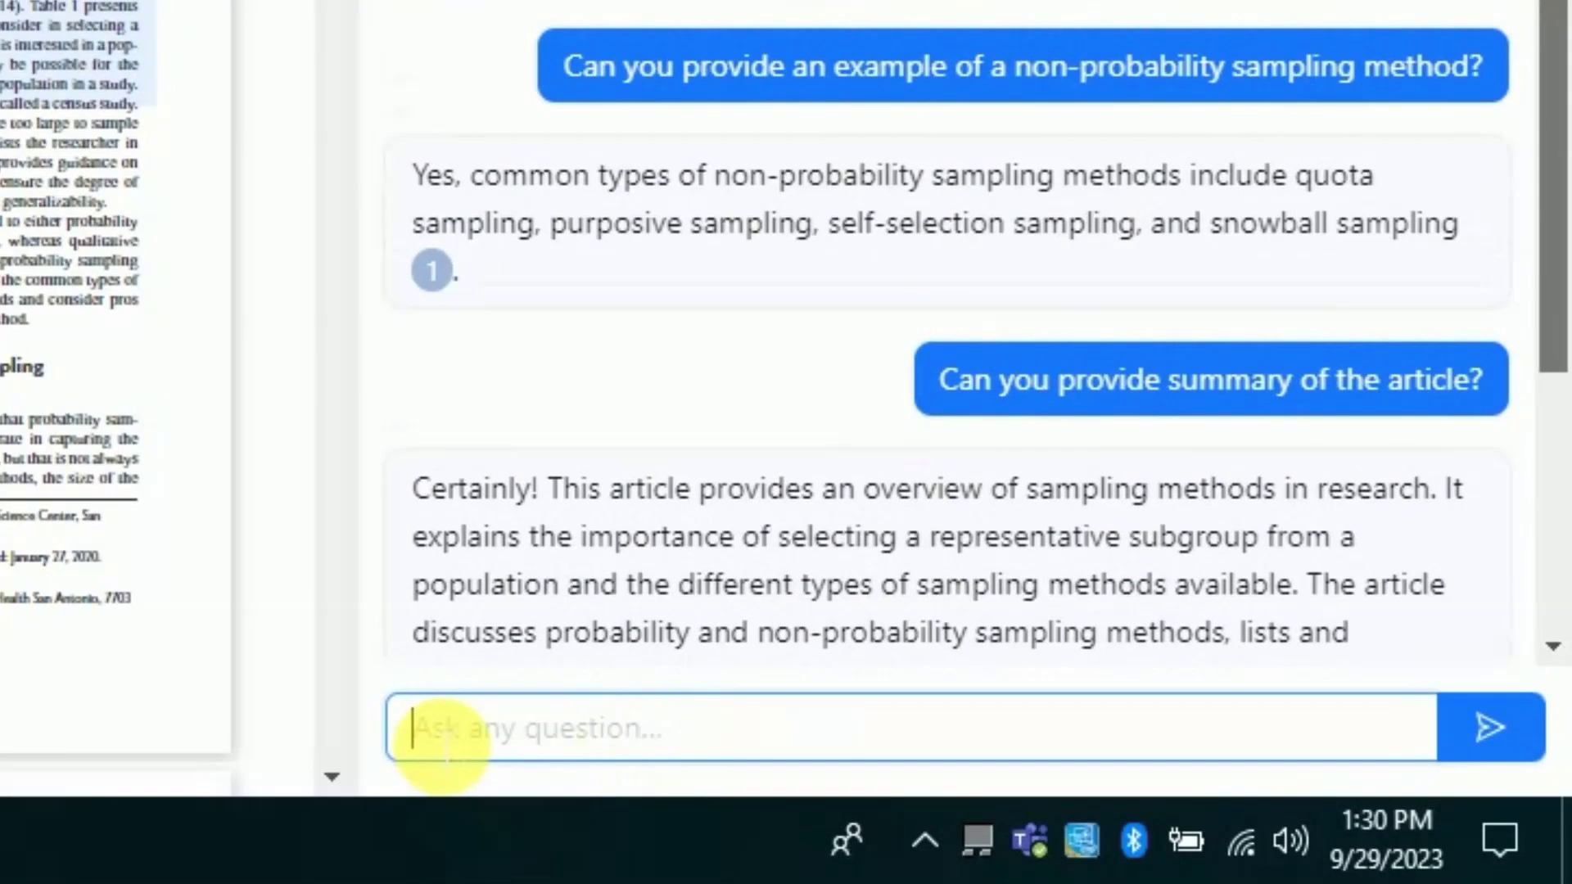
{"action": "type", "text": "Ehat"}
{"action": "type", "text": "difference"}
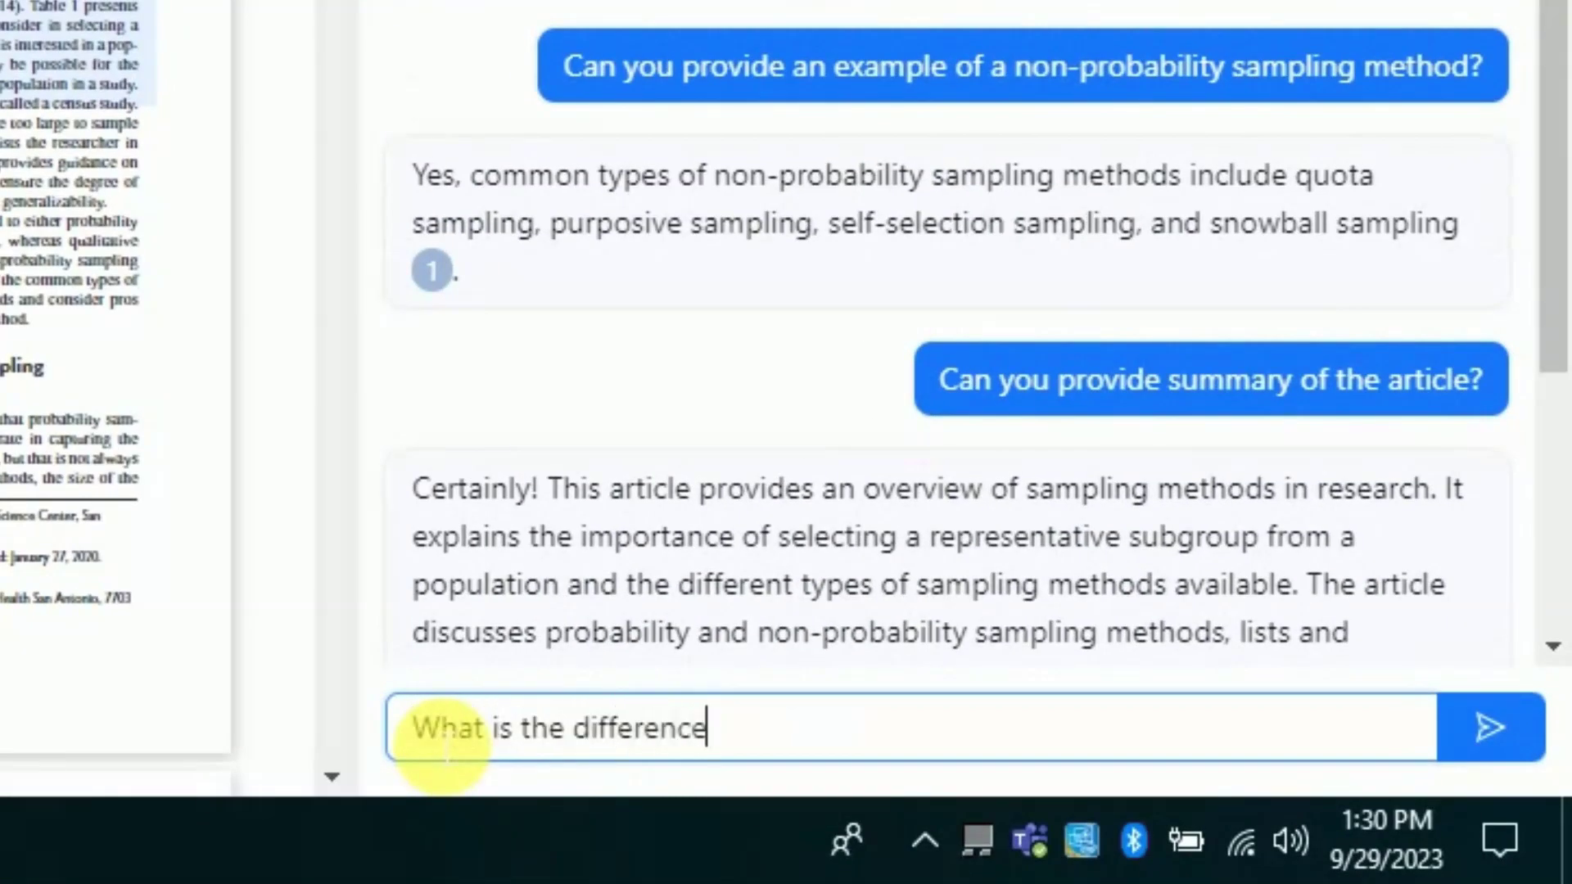
{"action": "type", "text": " between non probability and "}
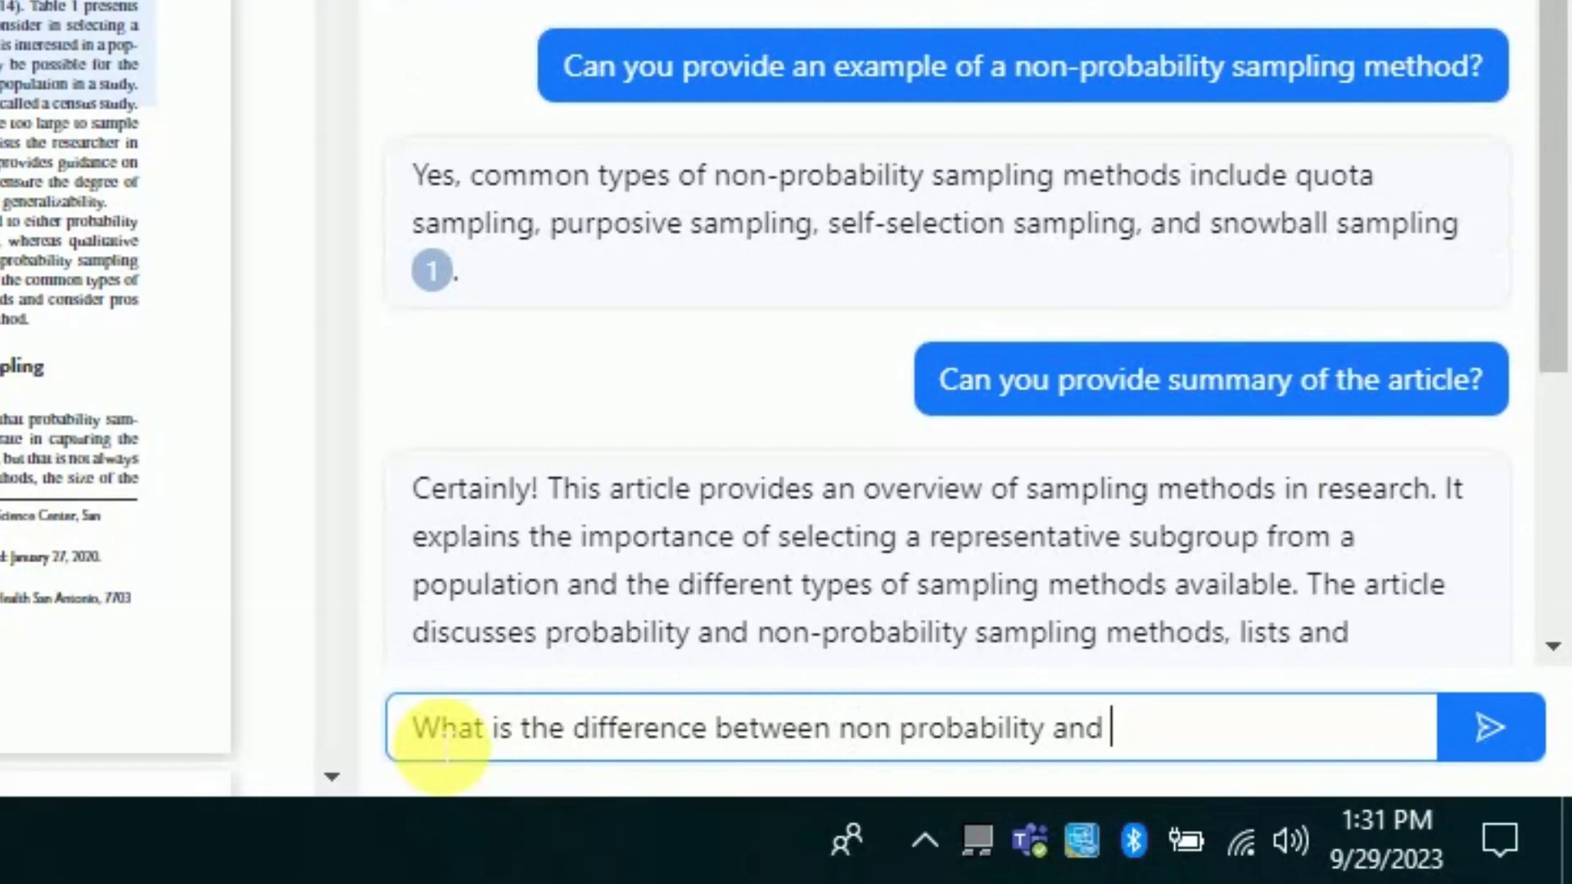
{"action": "type", "text": "probability sampling technique"}
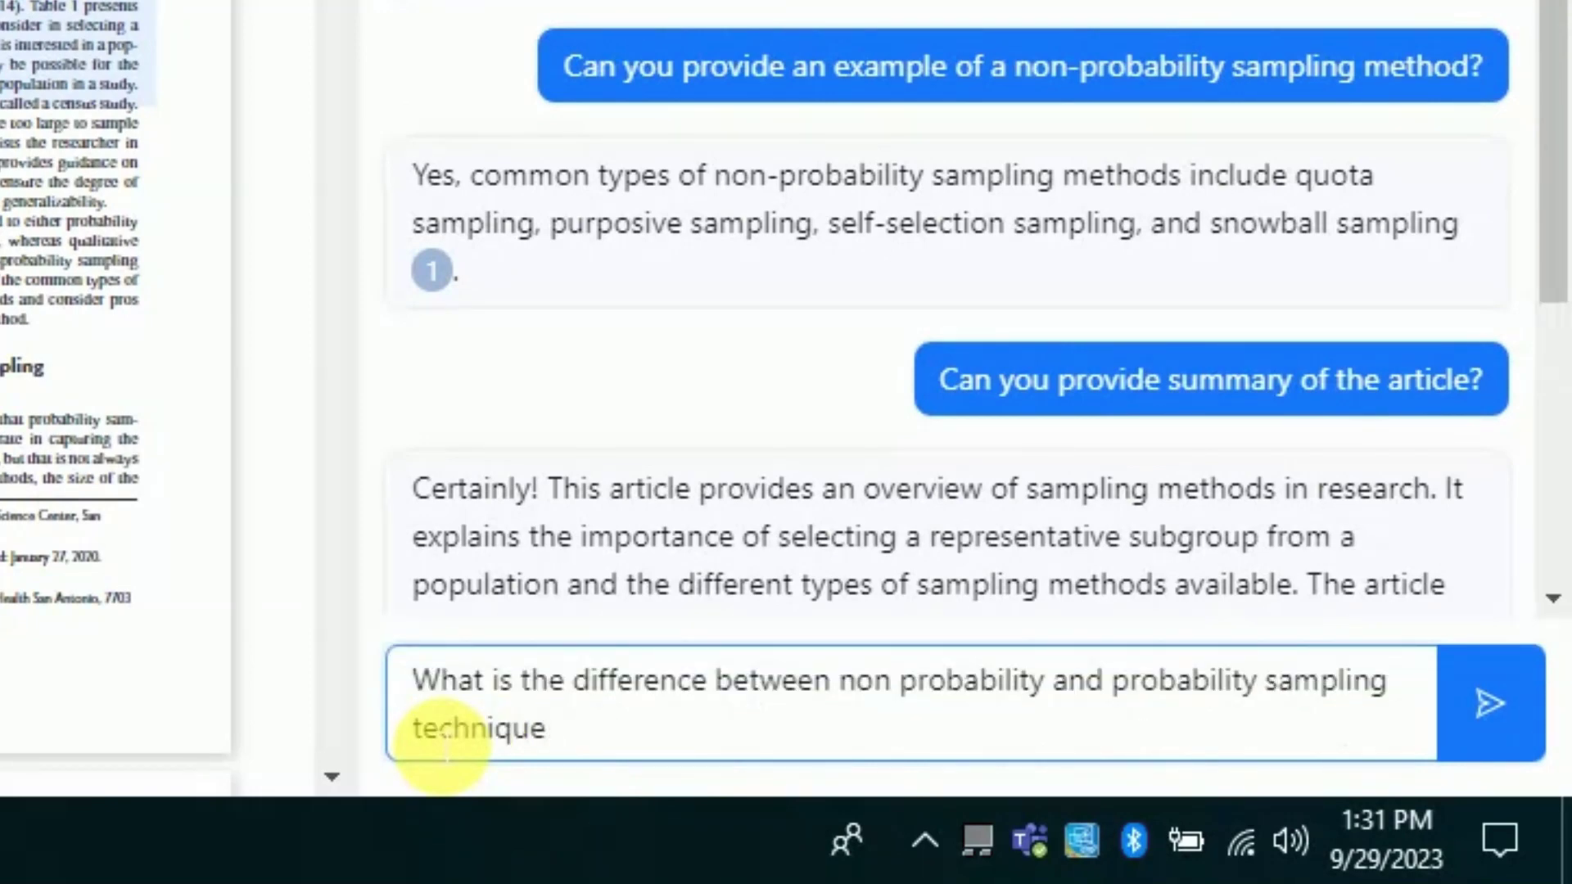
{"action": "type", "text": "?"}
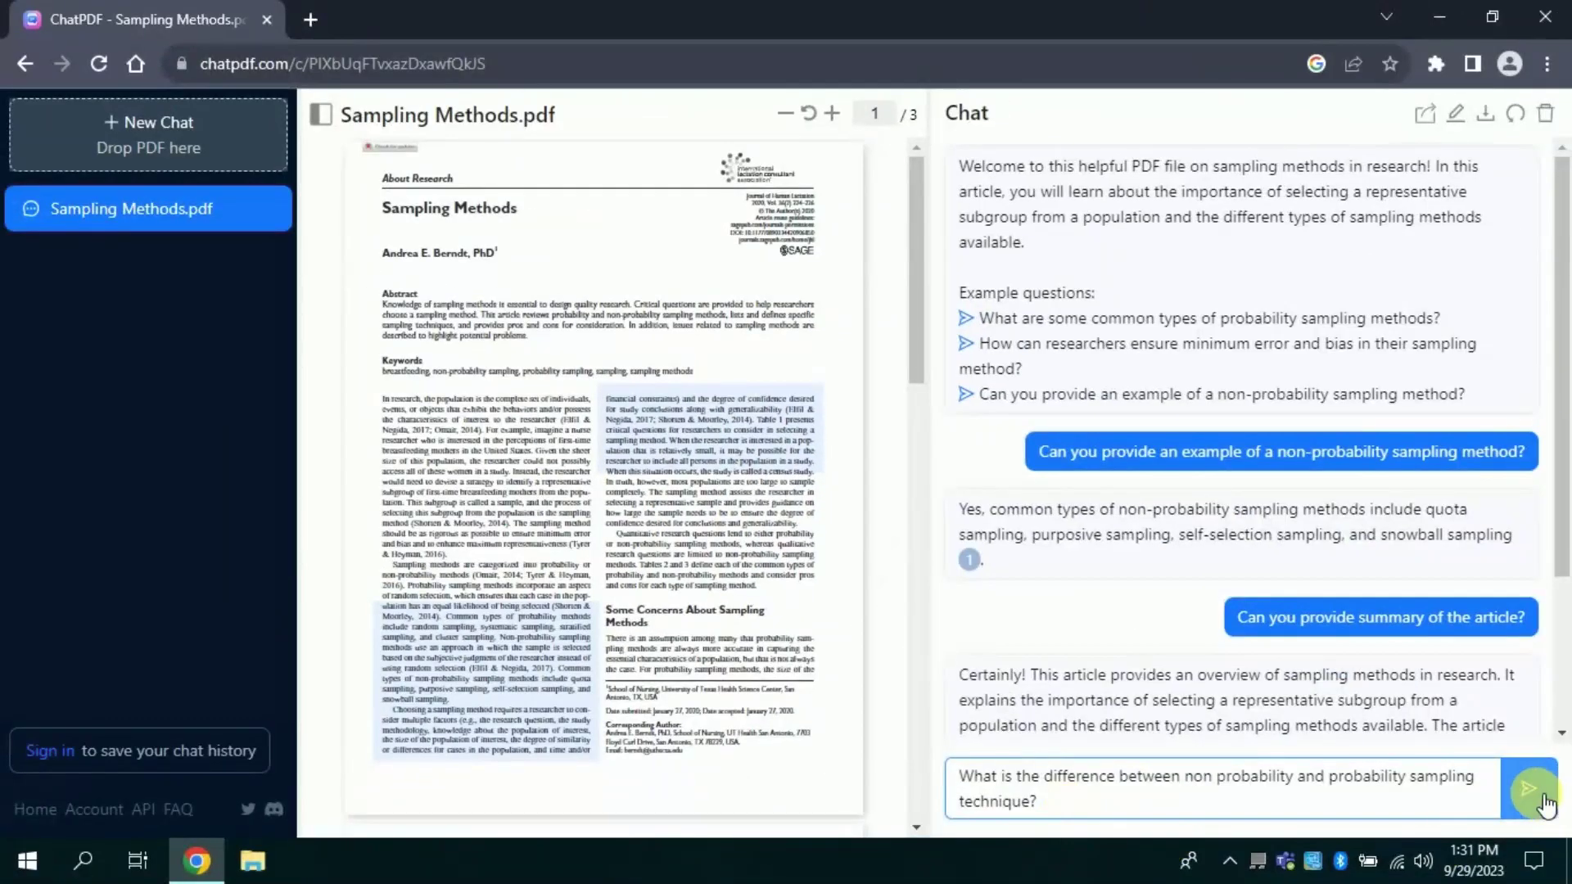
{"action": "left_click", "coordinate": [1532, 796]}
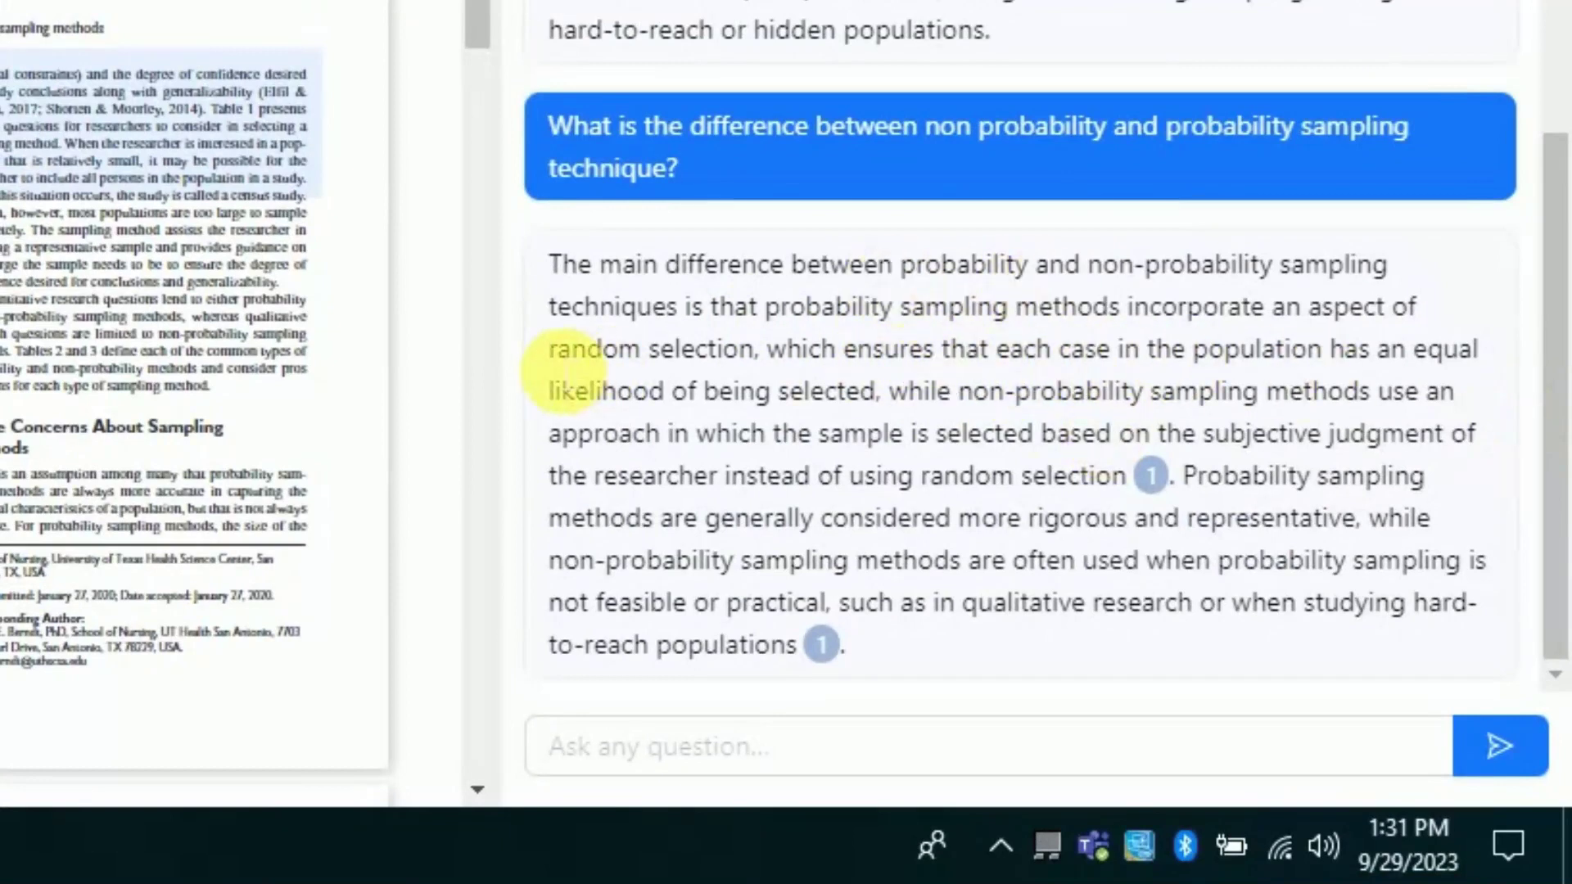
{"action": "left_click_drag", "start_coordinate": [548, 349], "coordinate": [758, 349]}
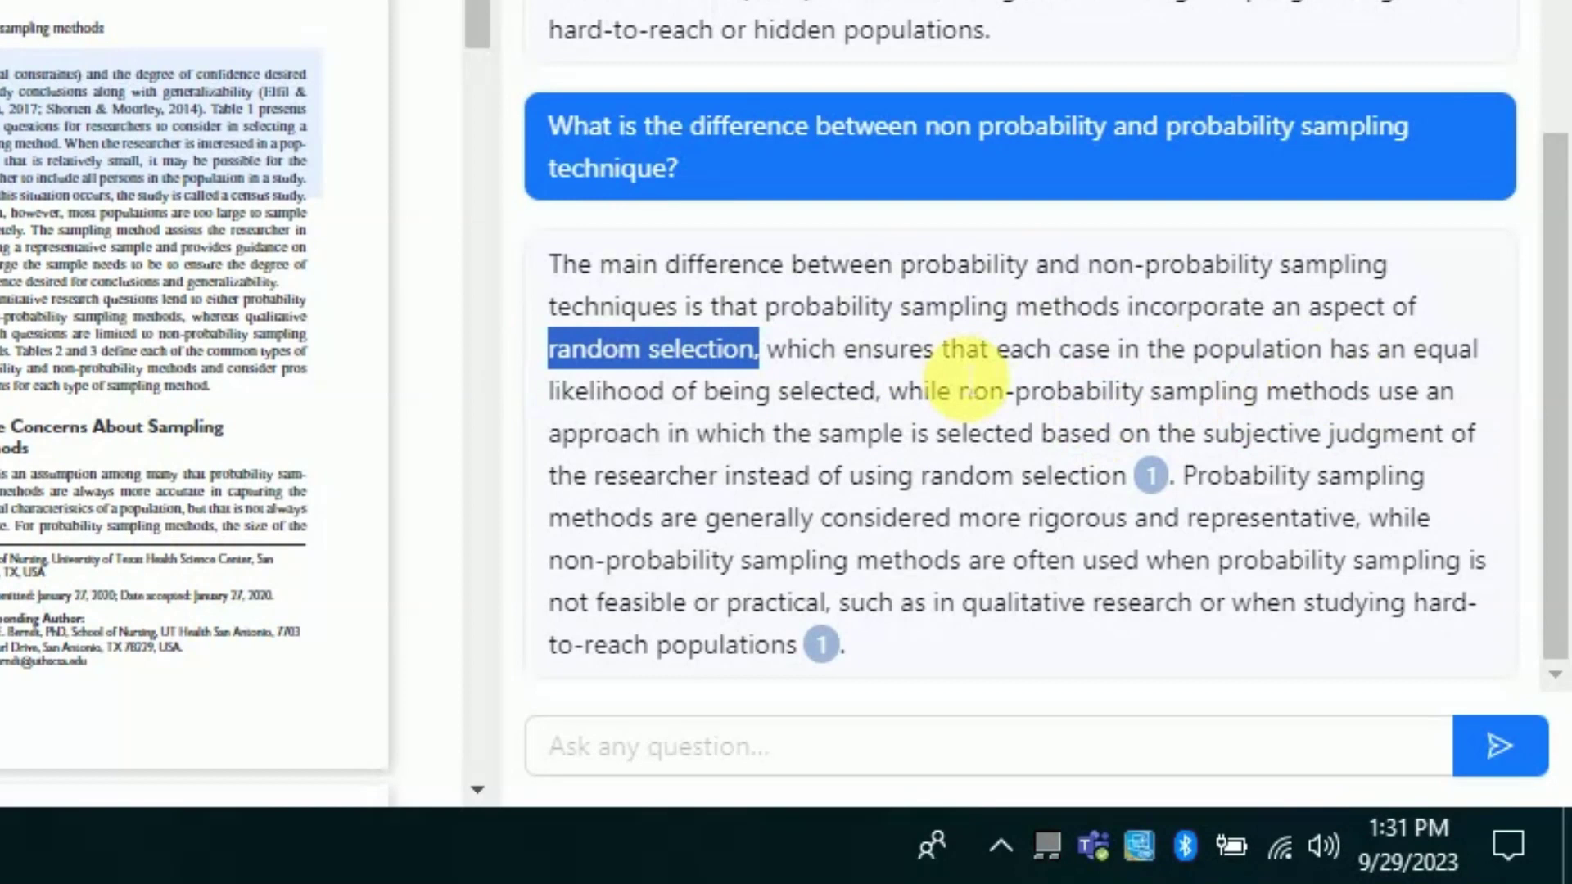
{"action": "mouse_move", "coordinate": [1330, 350]}
{"action": "left_mouse_down"}
{"action": "mouse_move", "coordinate": [1406, 349]}
{"action": "mouse_move", "coordinate": [860, 406]}
{"action": "left_mouse_up"}
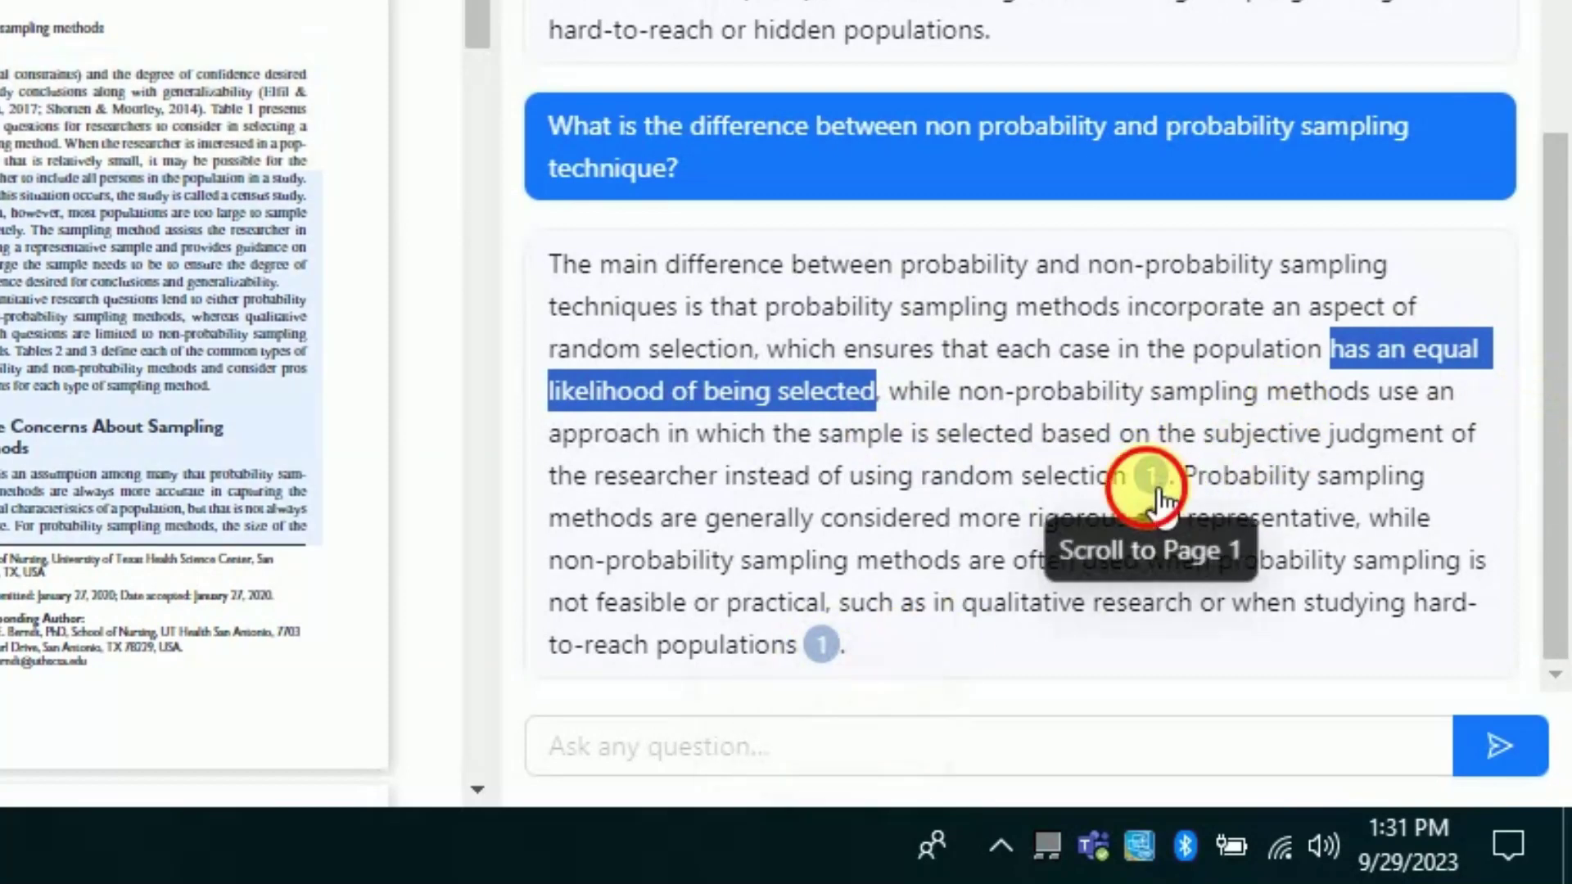
{"action": "scroll", "coordinate": [1554, 393], "scroll_direction": "up", "scroll_amount": 1}
{"action": "scroll", "coordinate": [1544, 491], "scroll_direction": "down", "scroll_amount": 1}
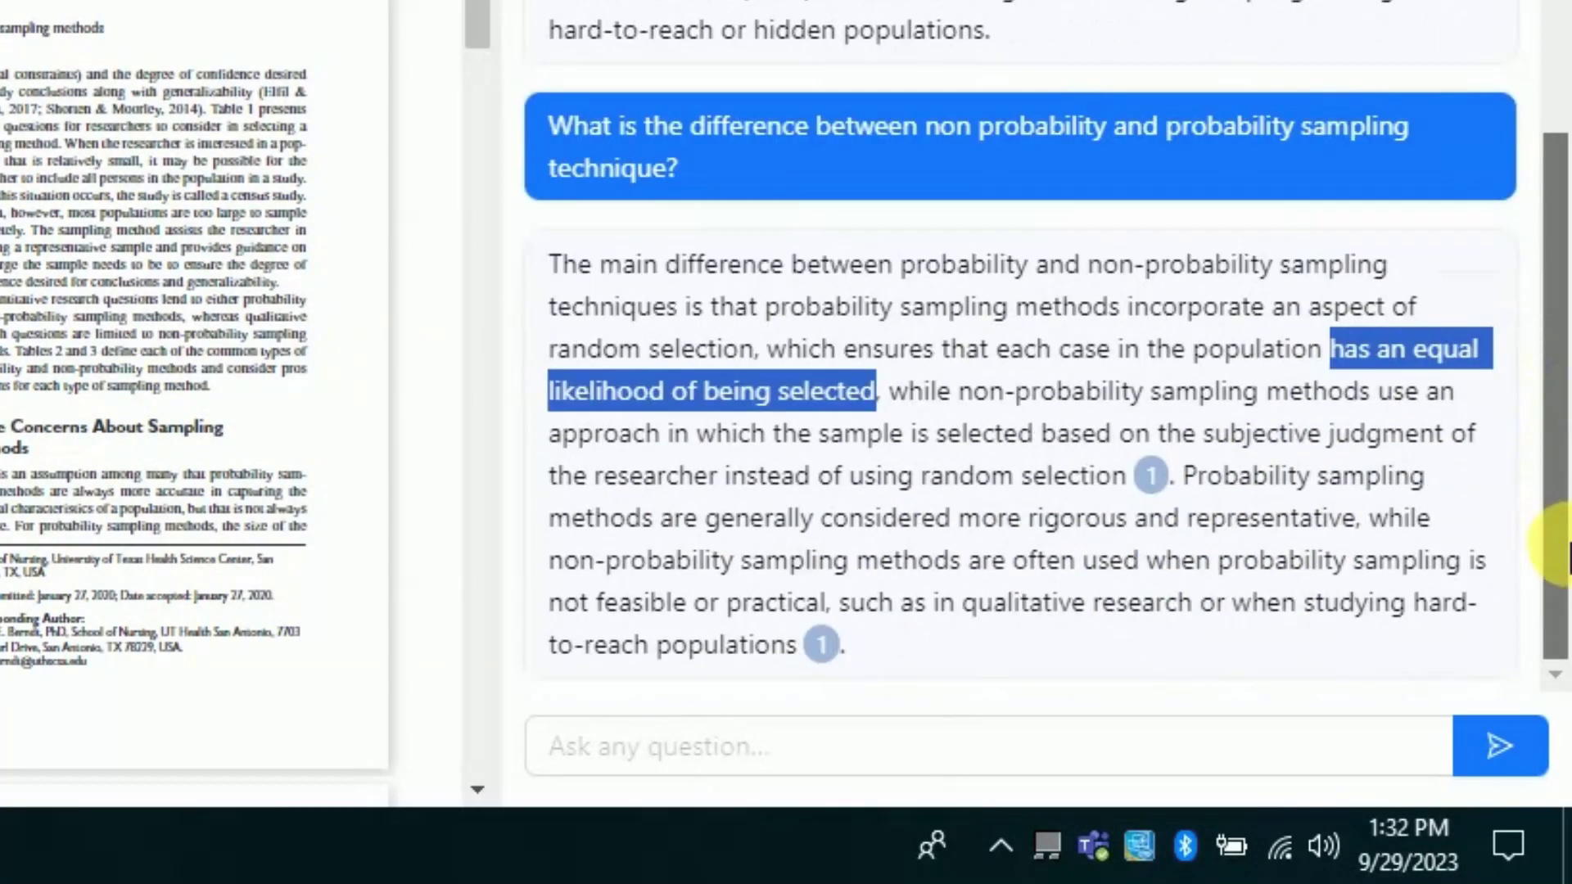
{"action": "left_click", "coordinate": [737, 755]}
{"action": "type", "text": "Which sampling techniques can be used in qualitatai"}
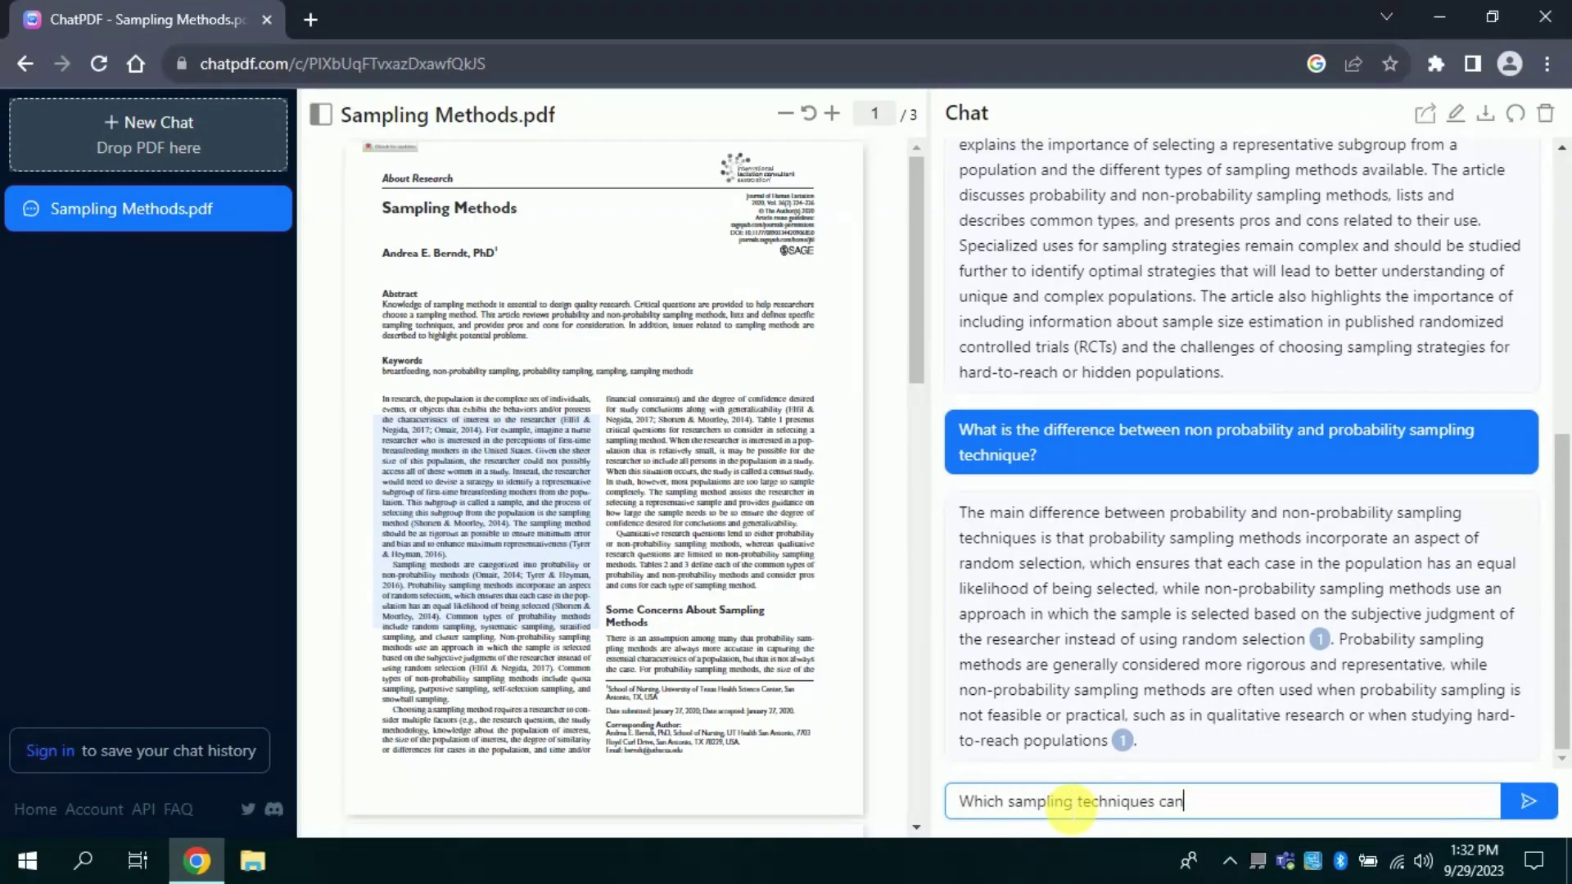
Send the corrected qualitative/quantitative question and highlight the answer's points on each research type.
{"action": "key", "text": "BackSpace"}
{"action": "key", "text": "BackSpace"}
{"action": "type", "text": "ve"}
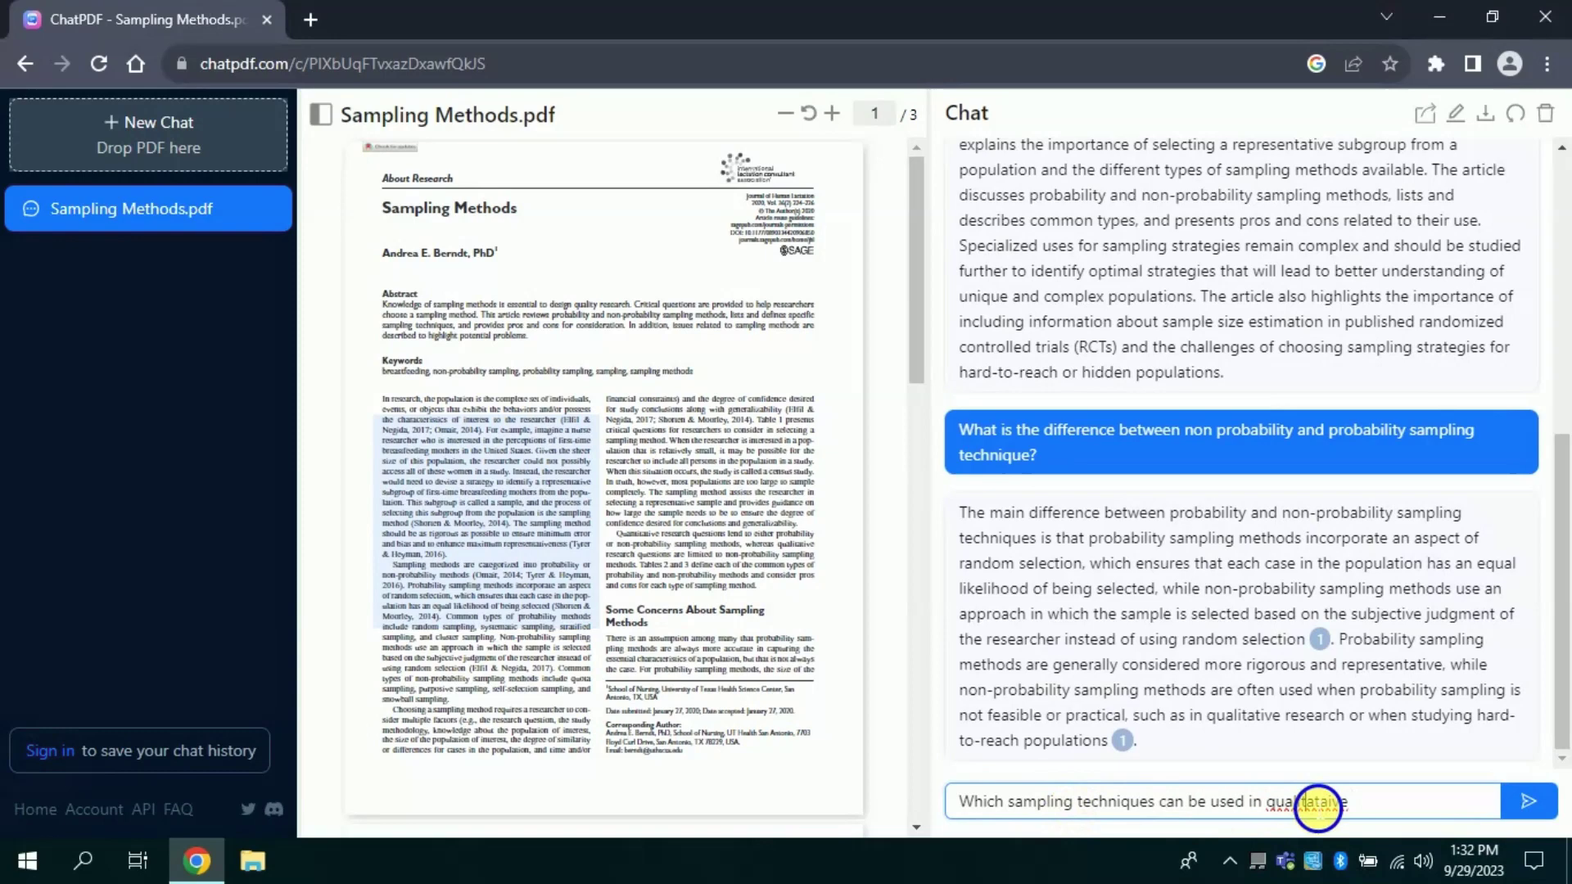
{"action": "type", "text": "ive research and"}
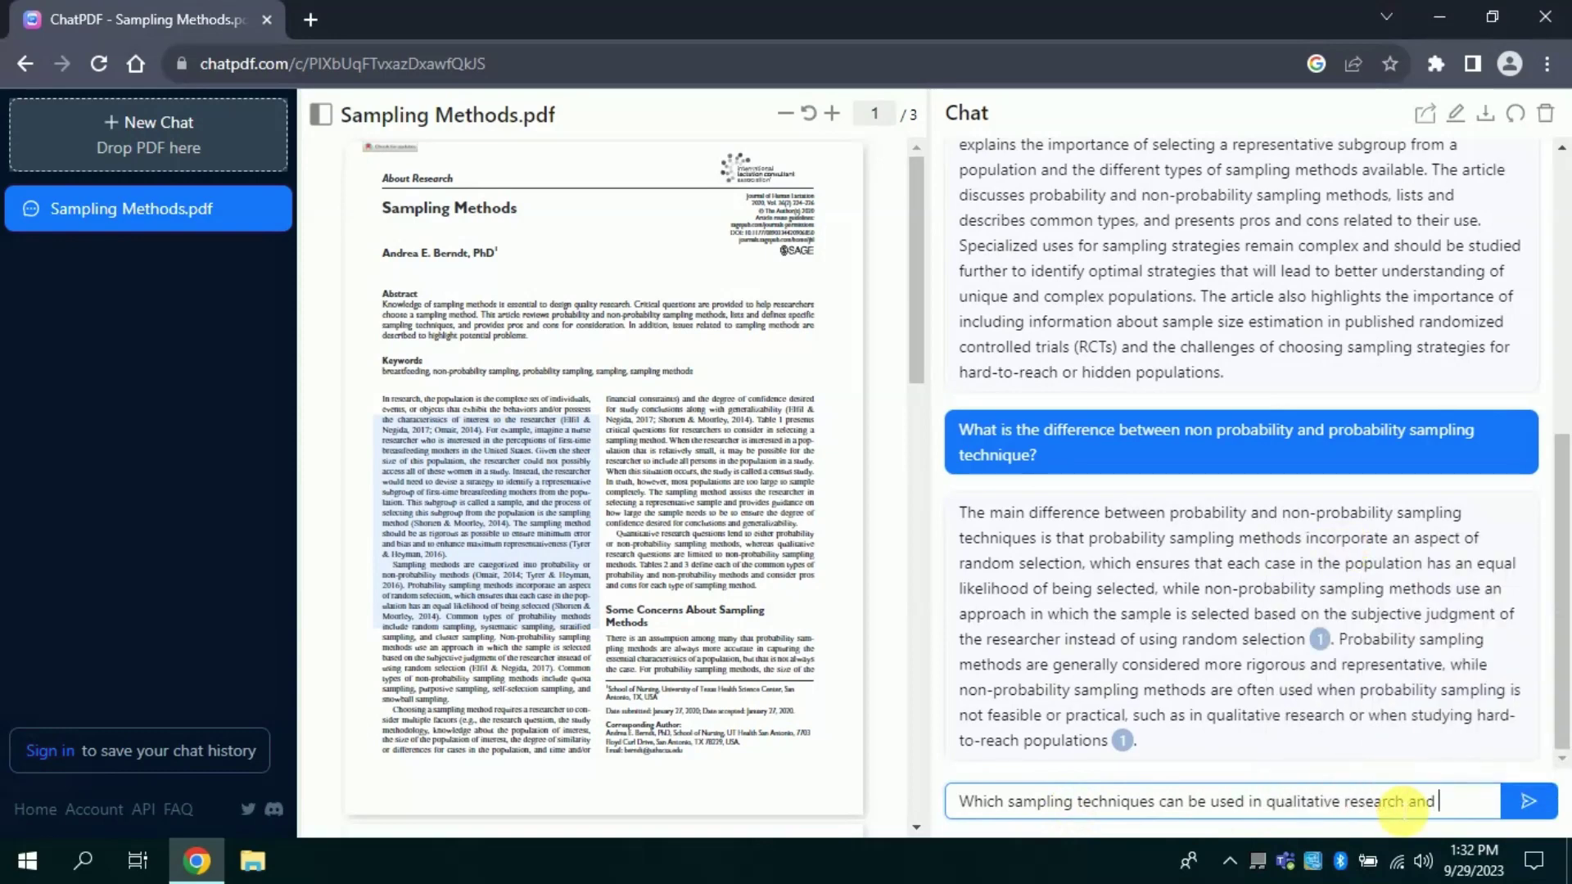
{"action": "type", "text": "titative research?"}
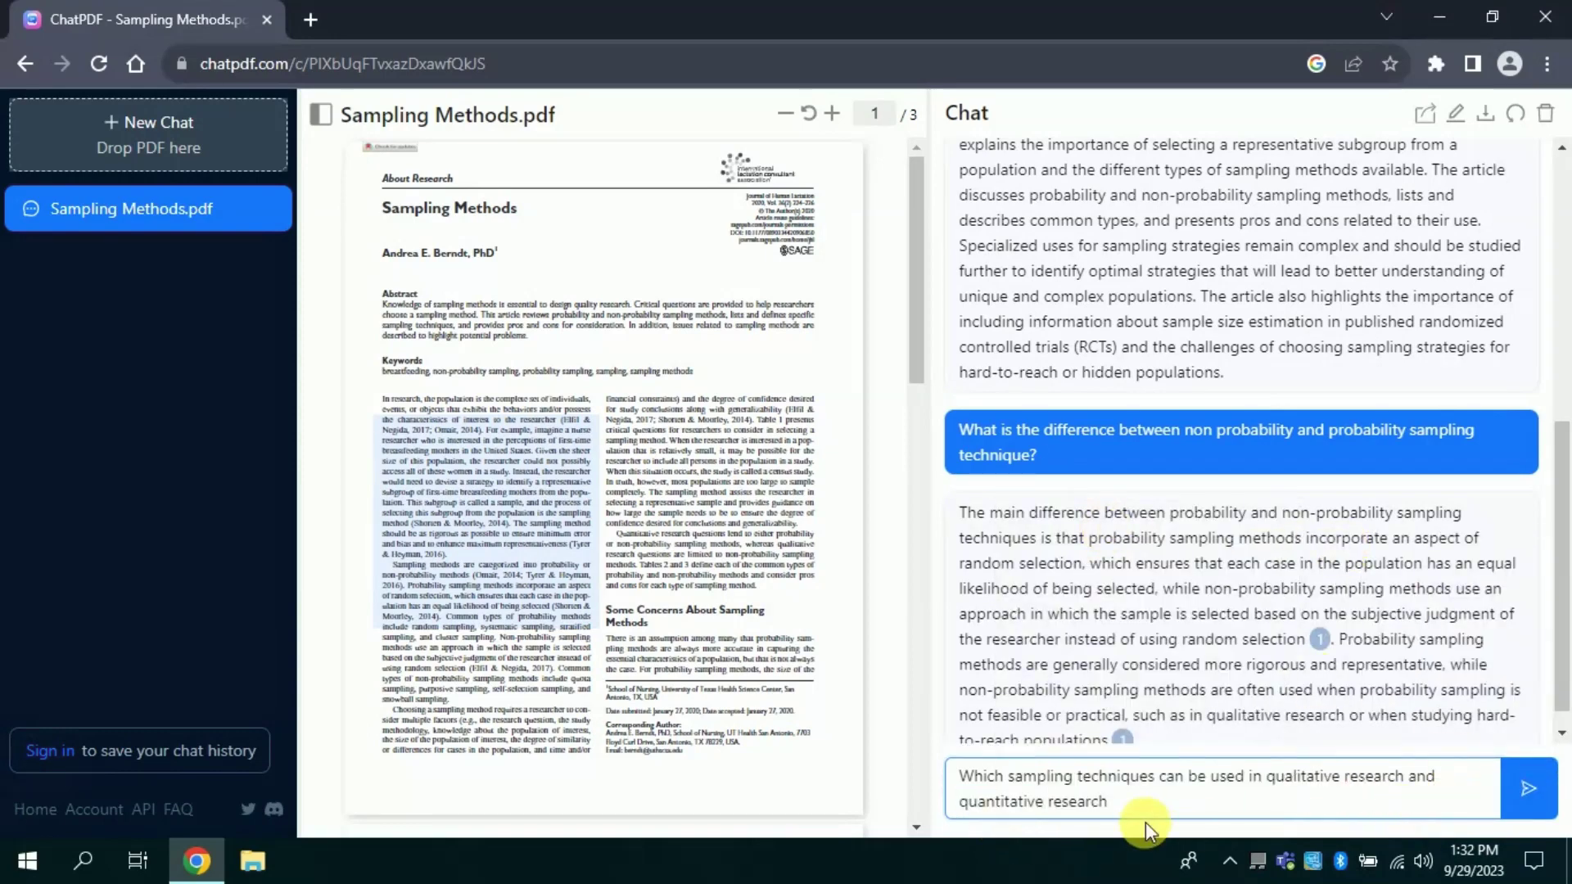
{"action": "left_click", "coordinate": [1525, 790]}
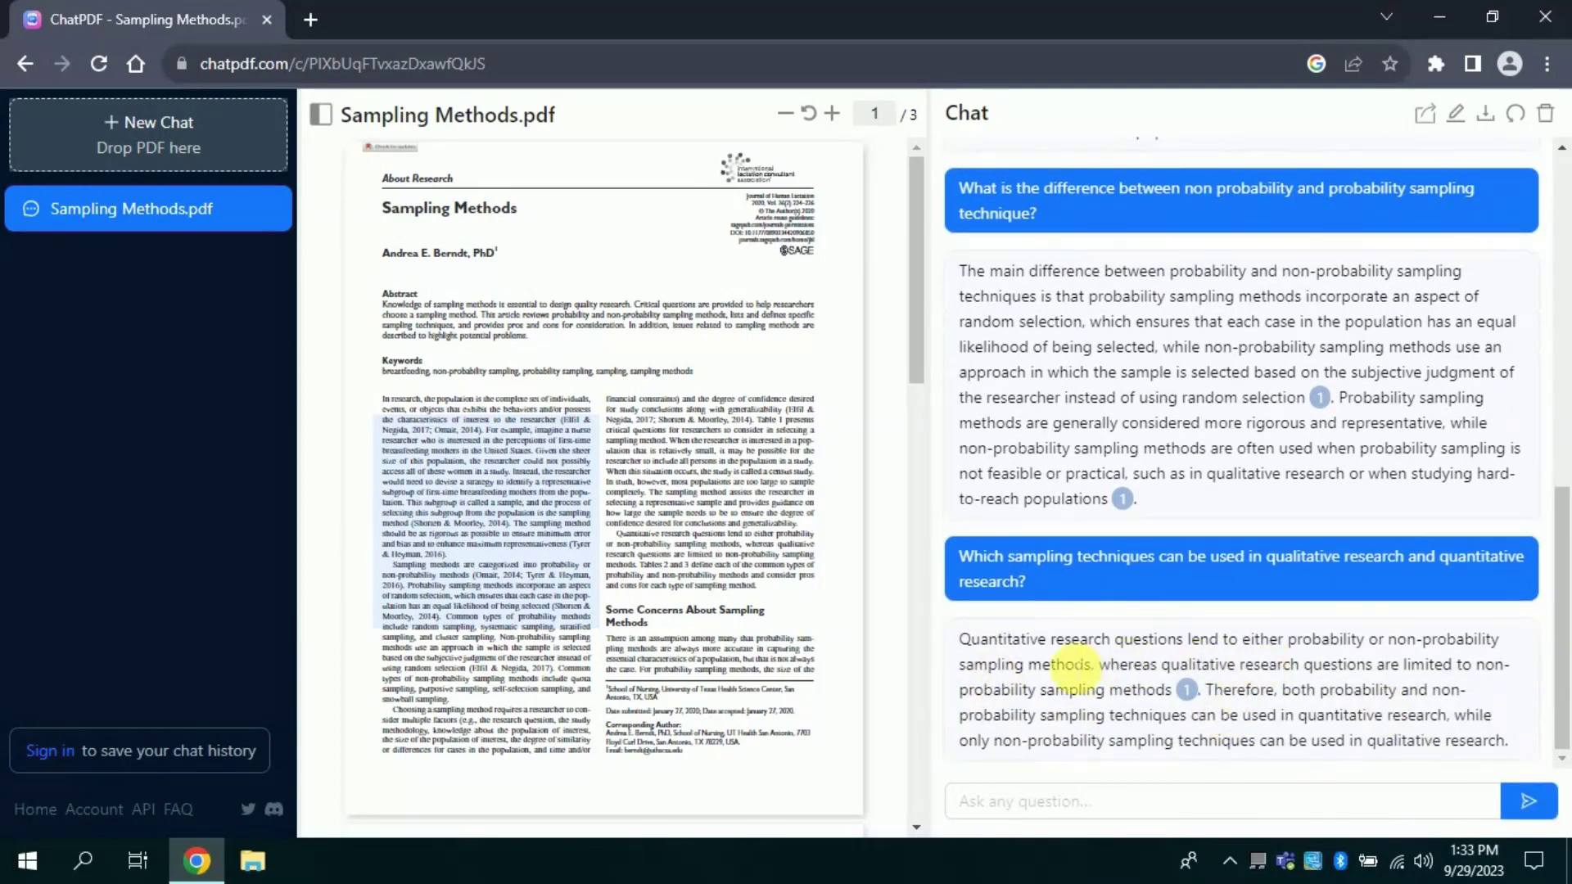
{"action": "left_click_drag", "start_coordinate": [958, 639], "coordinate": [1071, 640]}
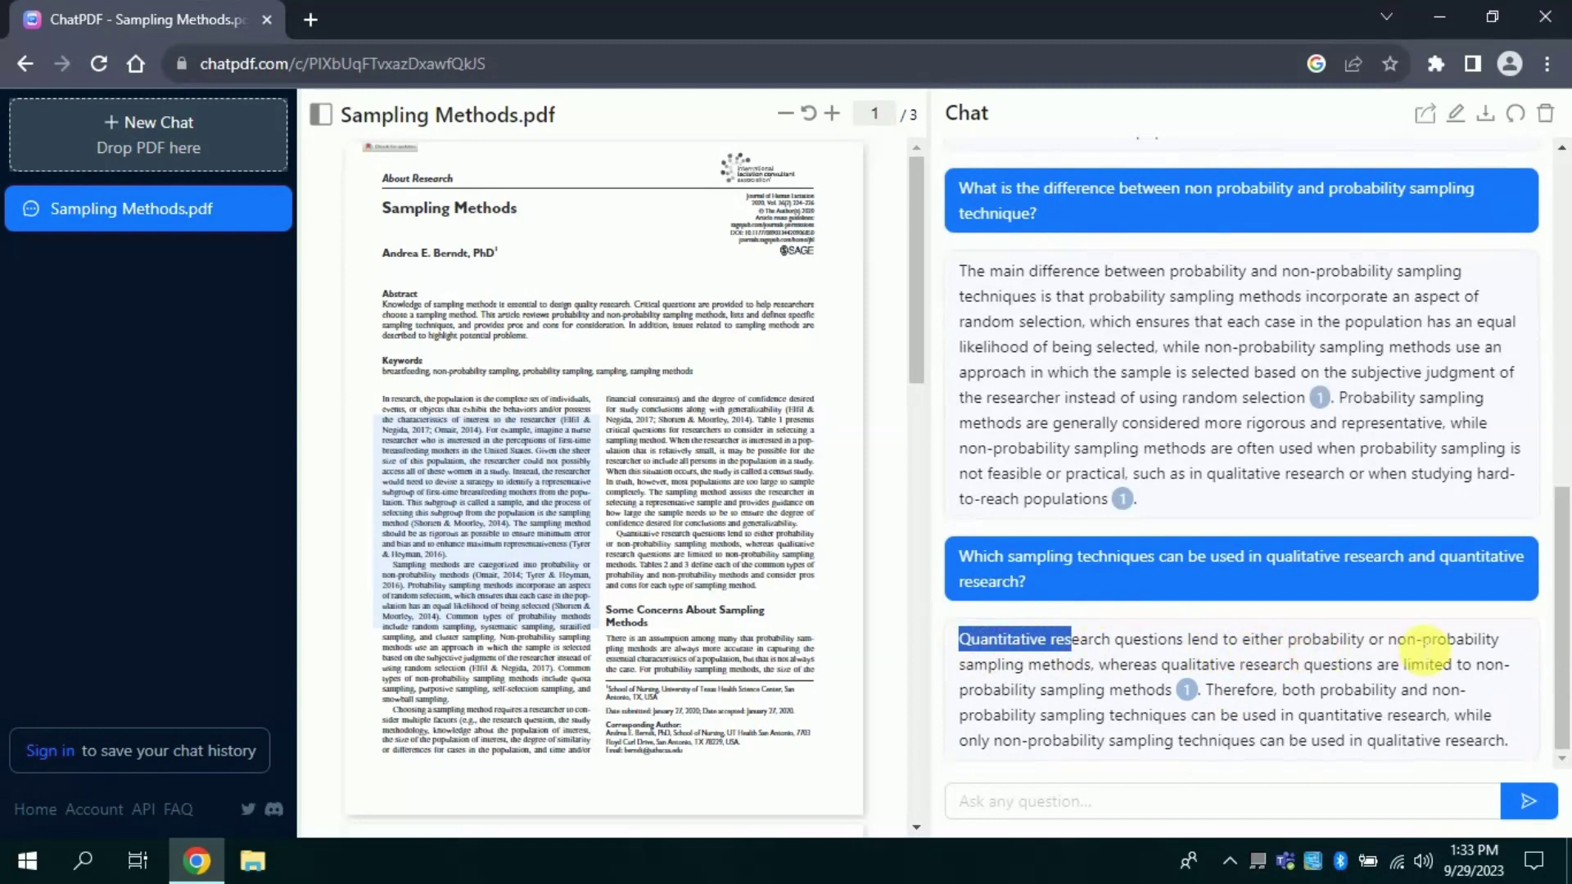
{"action": "left_click_drag", "start_coordinate": [1094, 639], "coordinate": [1092, 665]}
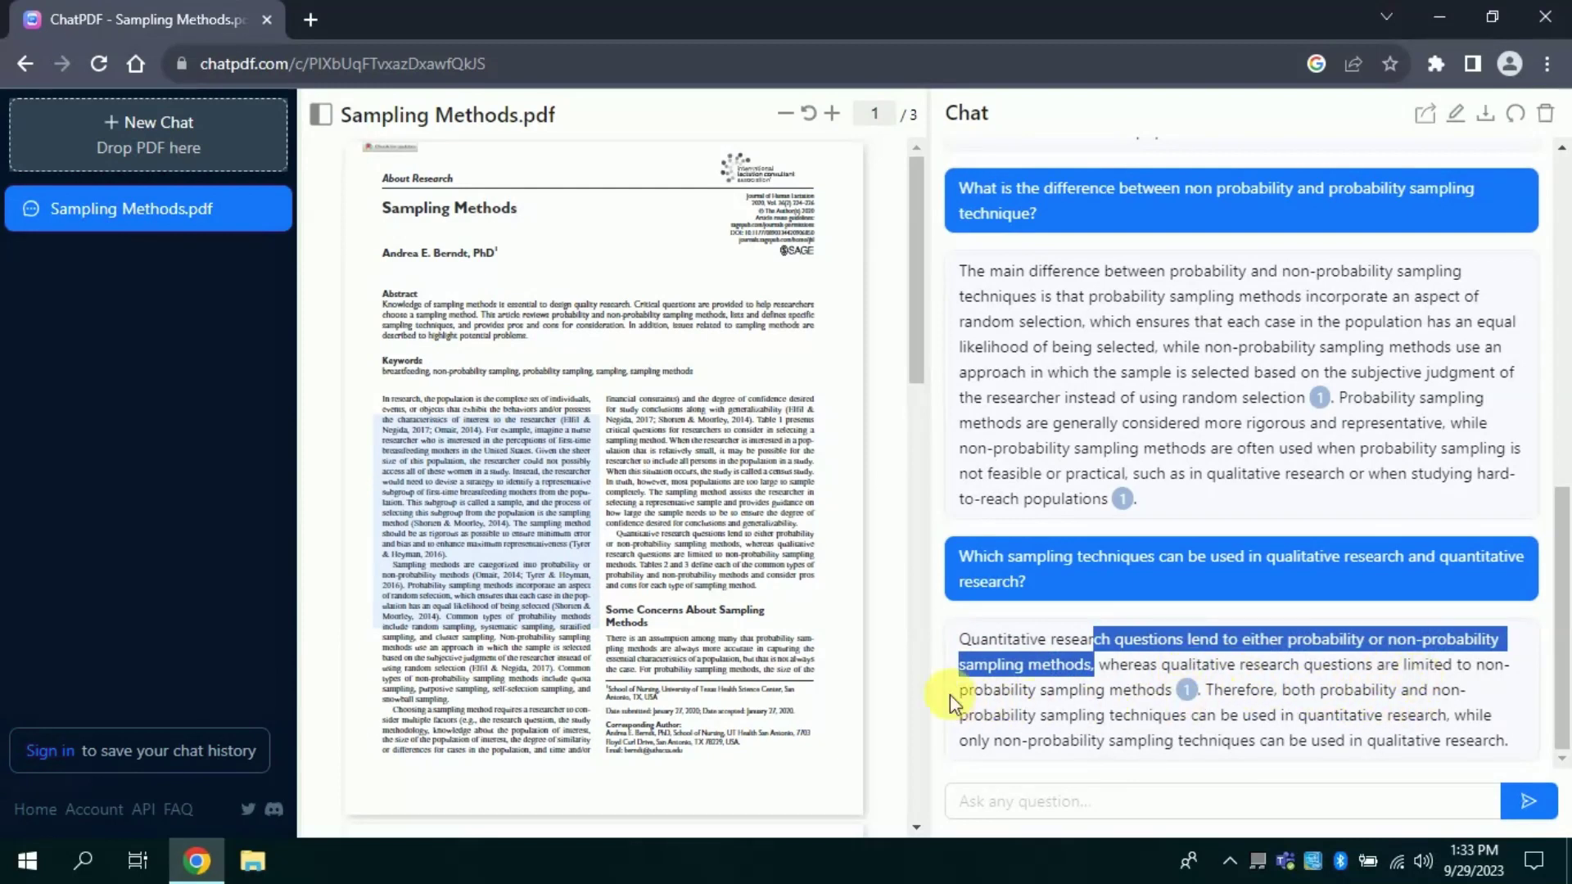
{"action": "mouse_move", "coordinate": [953, 692]}
{"action": "left_mouse_down"}
{"action": "mouse_move", "coordinate": [1063, 695]}
{"action": "mouse_move", "coordinate": [1228, 736]}
{"action": "left_mouse_up"}
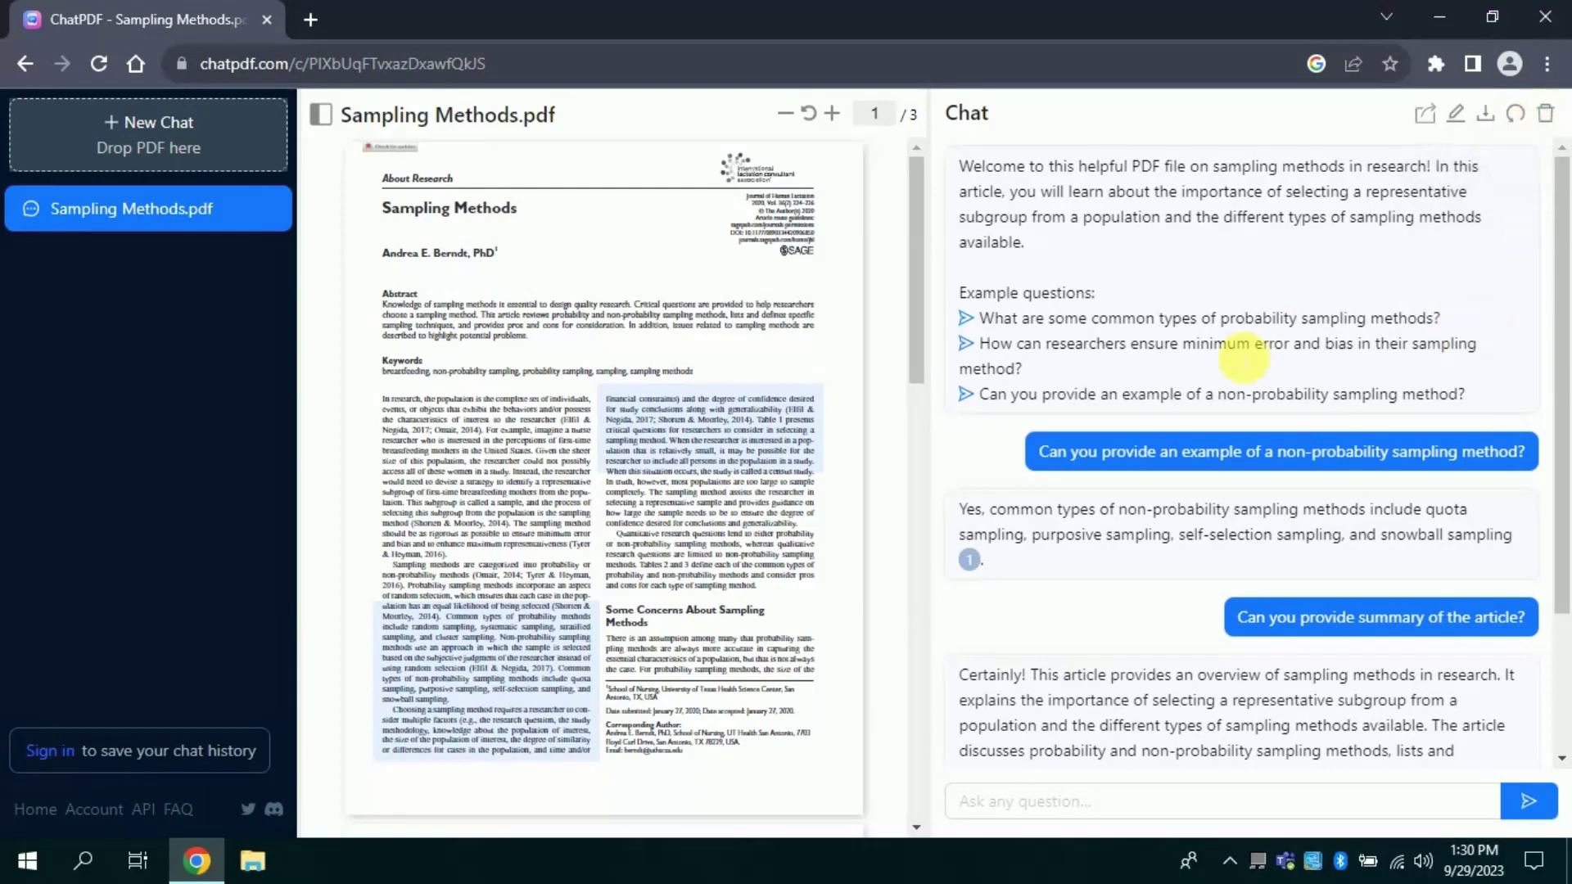
{"action": "scroll", "coordinate": [1210, 383], "scroll_direction": "down", "scroll_amount": 2}
{"action": "scroll", "coordinate": [694, 398], "scroll_direction": "down", "scroll_amount": 15}
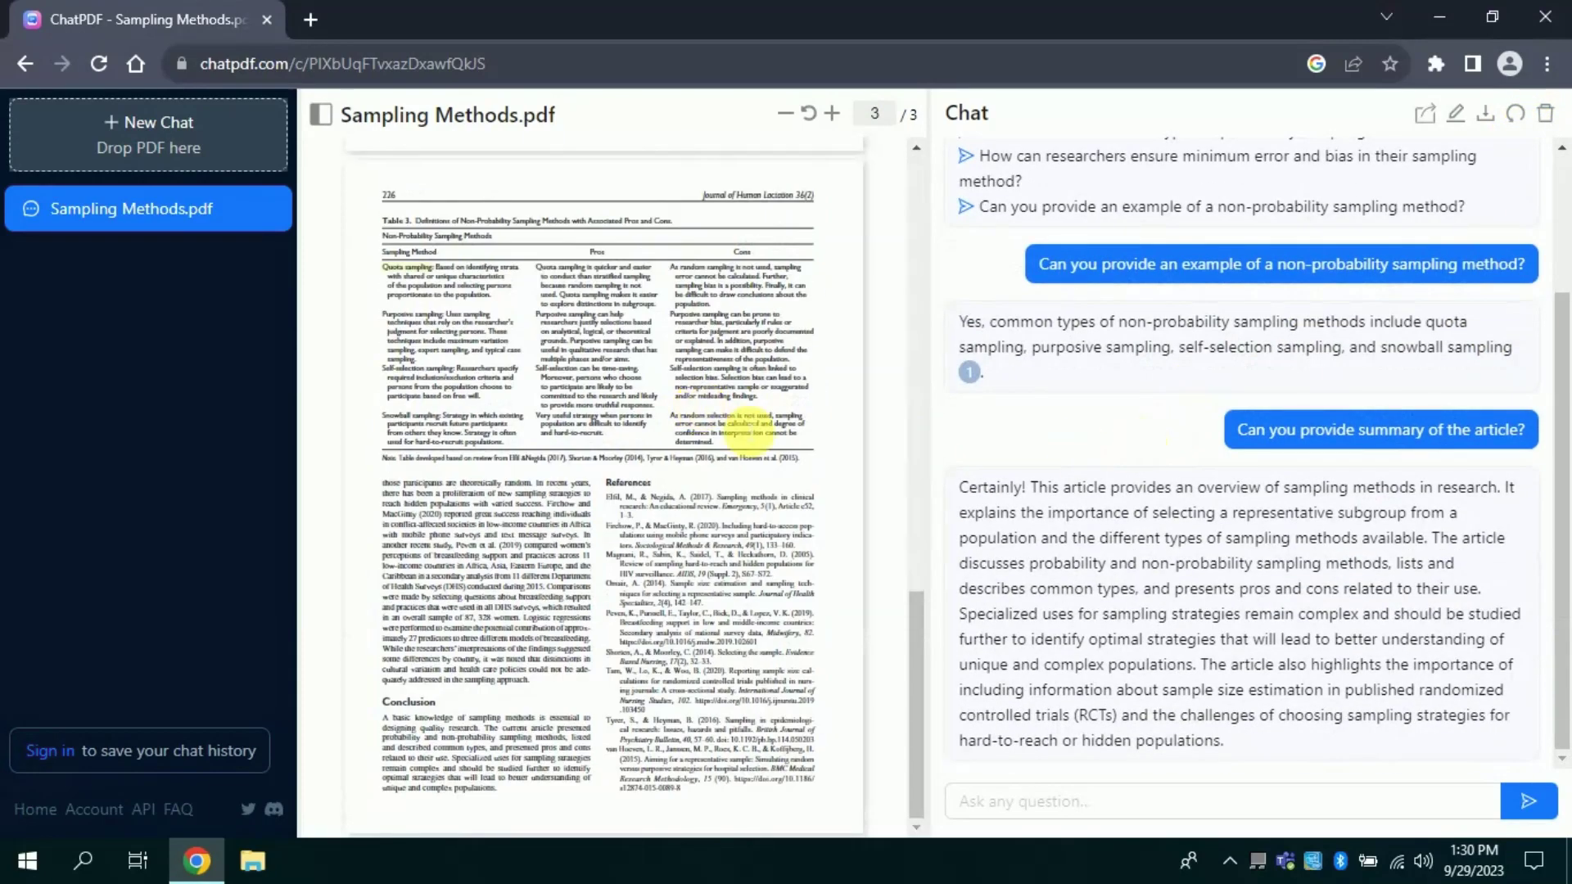
{"action": "scroll", "coordinate": [733, 487], "scroll_direction": "up", "scroll_amount": 15}
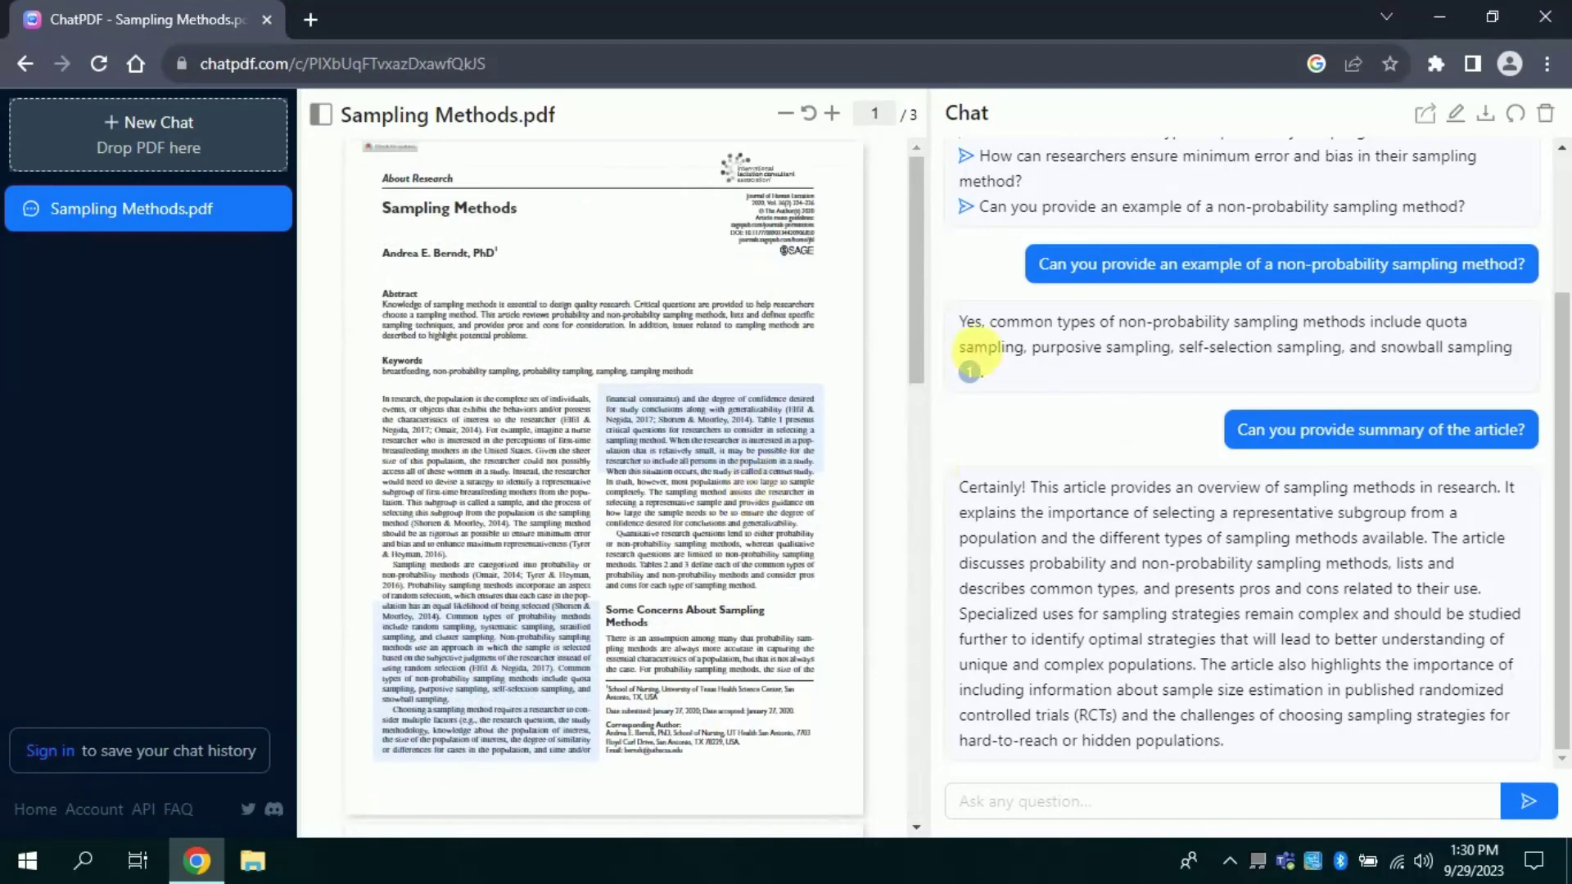